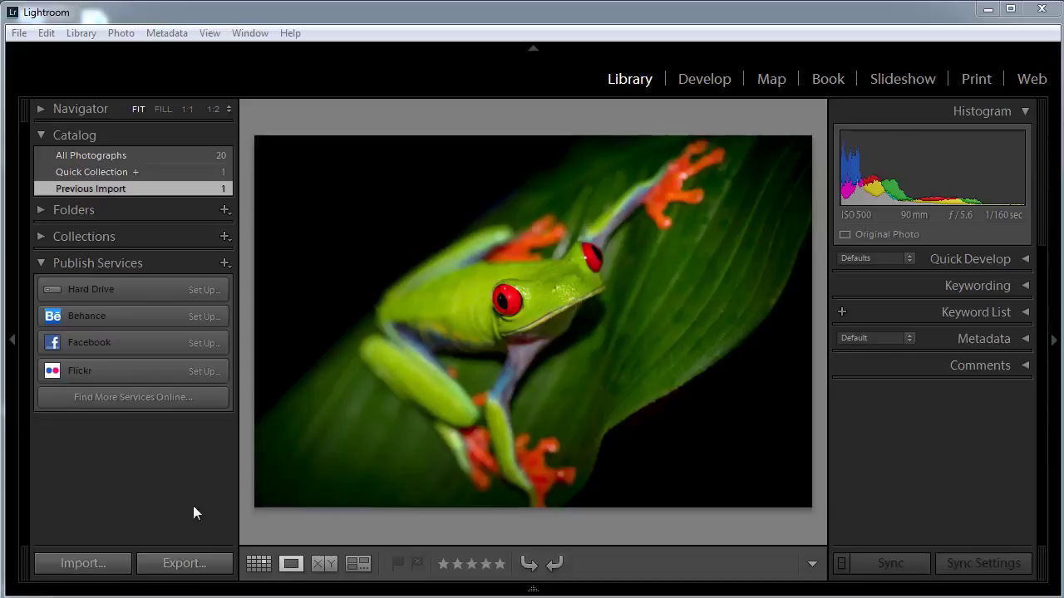
Import Tree frog.dng from the Start_Images folder on the desktop, adding it without moving it, and select the imported photo.
left_click(87, 564)
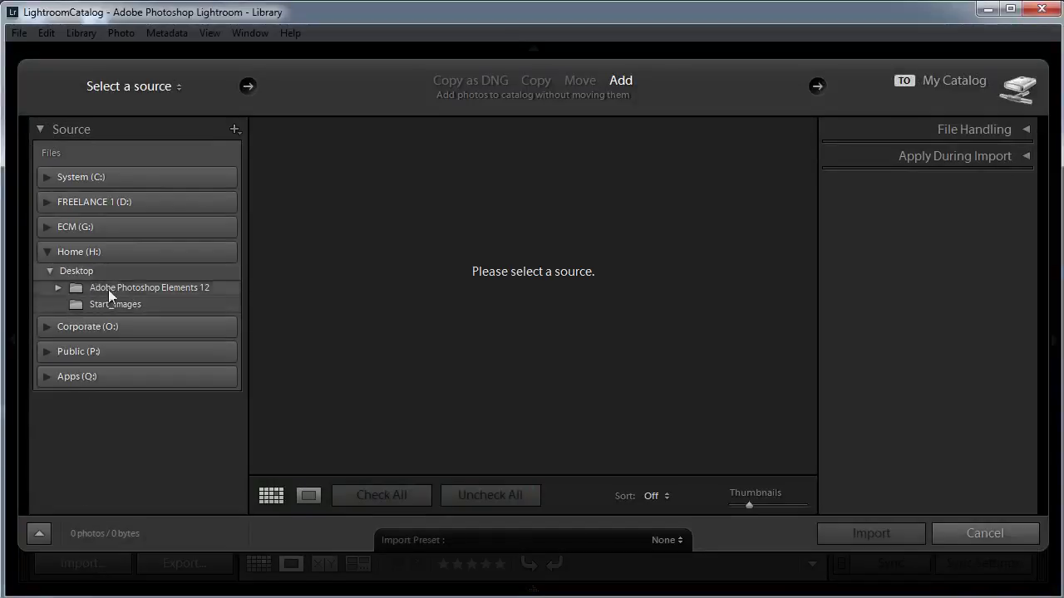
left_click(123, 304)
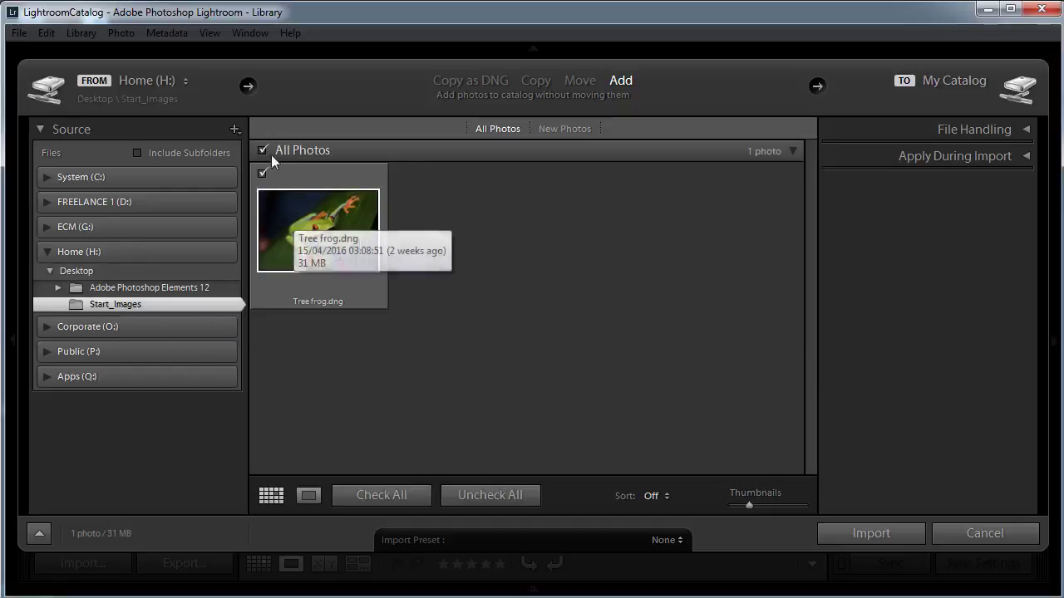
left_click(873, 533)
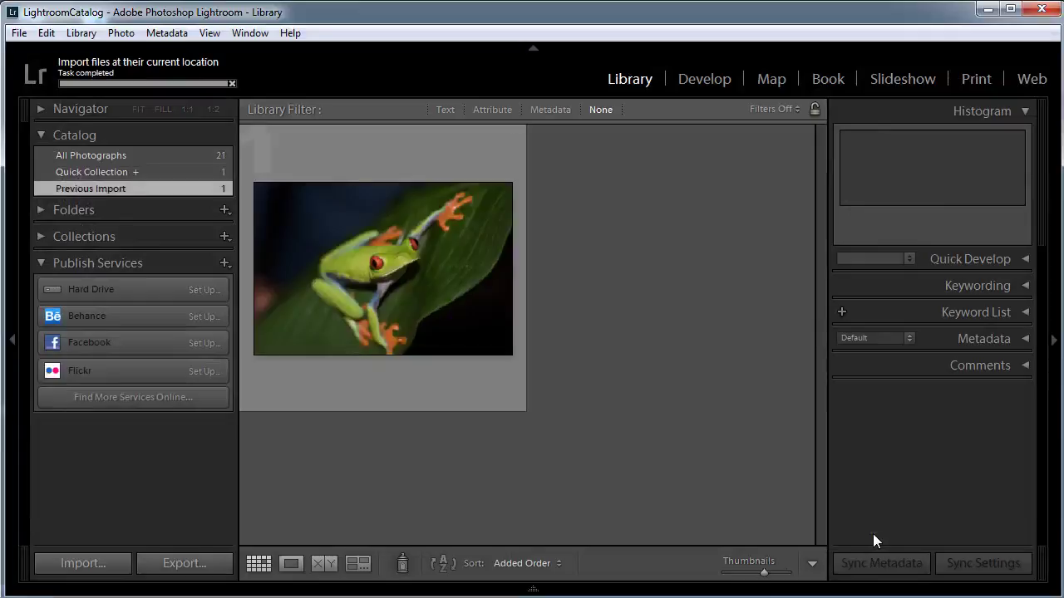
left_click(422, 274)
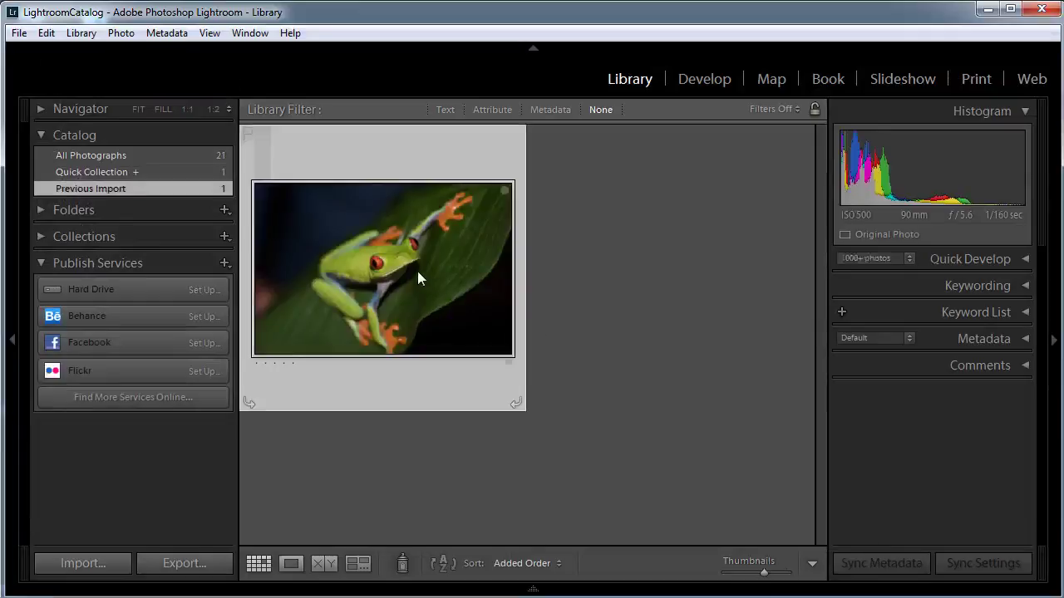
Enable profile corrections and chromatic aberration removal for the frog photo in the Develop module's lens corrections.
left_click(713, 81)
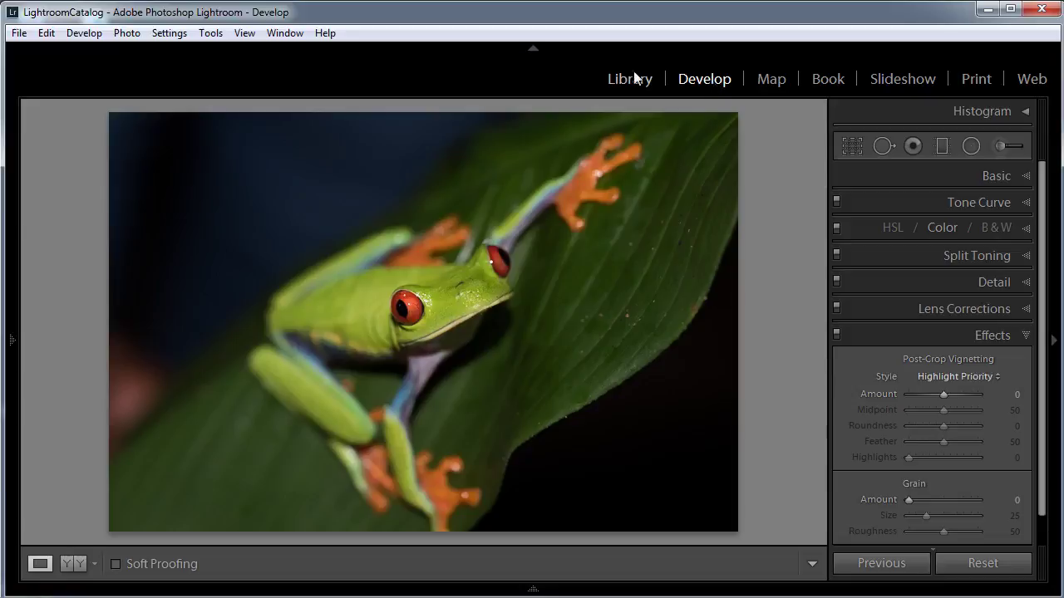
left_click(990, 307)
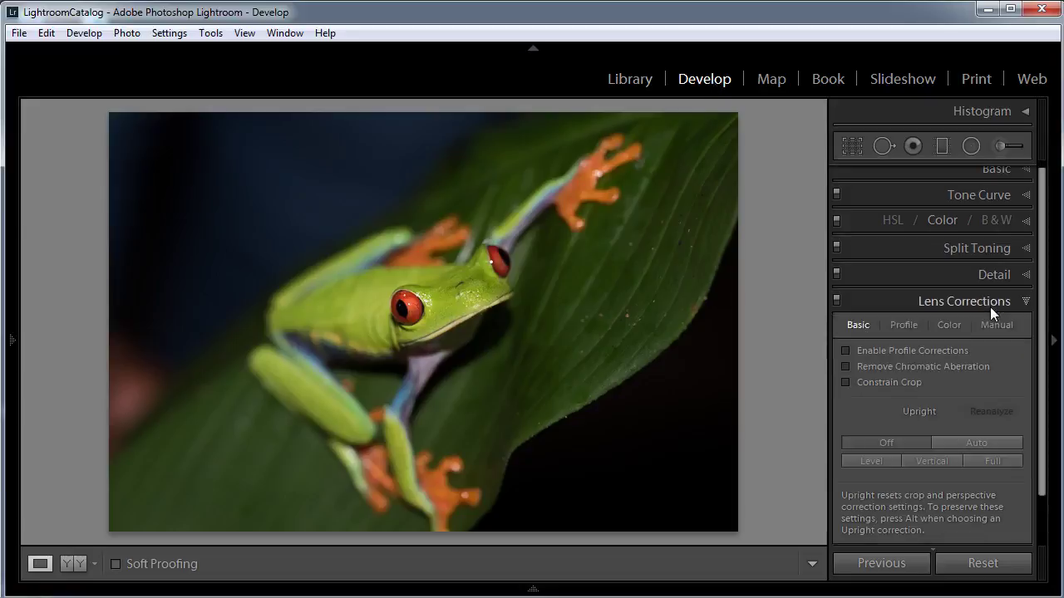
left_click(843, 367)
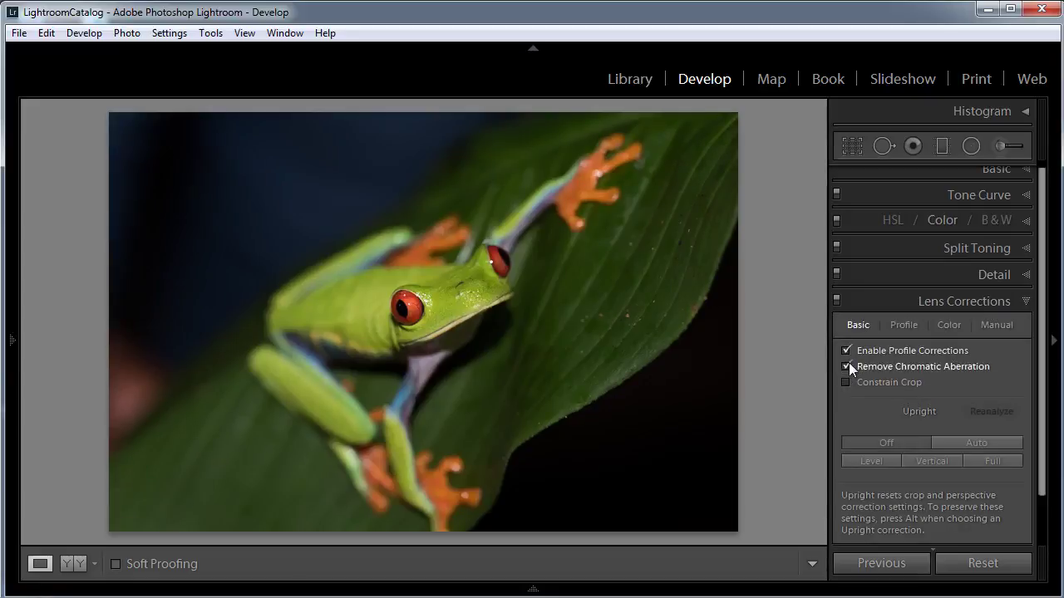
Check the lens profile's model and make choices, keeping Tamron and TAMRON SP 90mm F/2.8 Di MACRO 1:1 VC USD F004N.
left_click(902, 325)
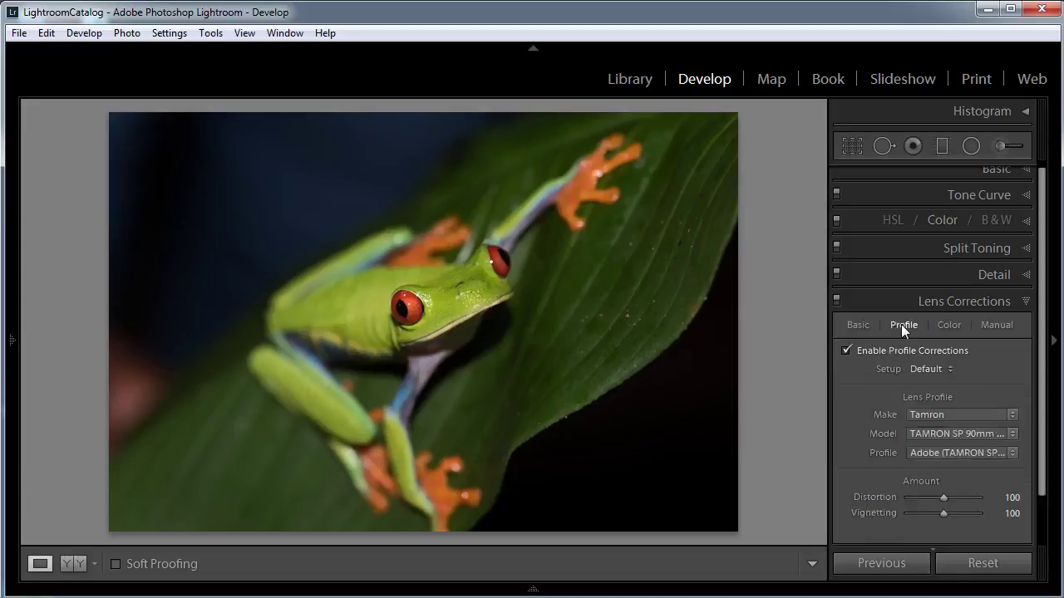
left_click(952, 433)
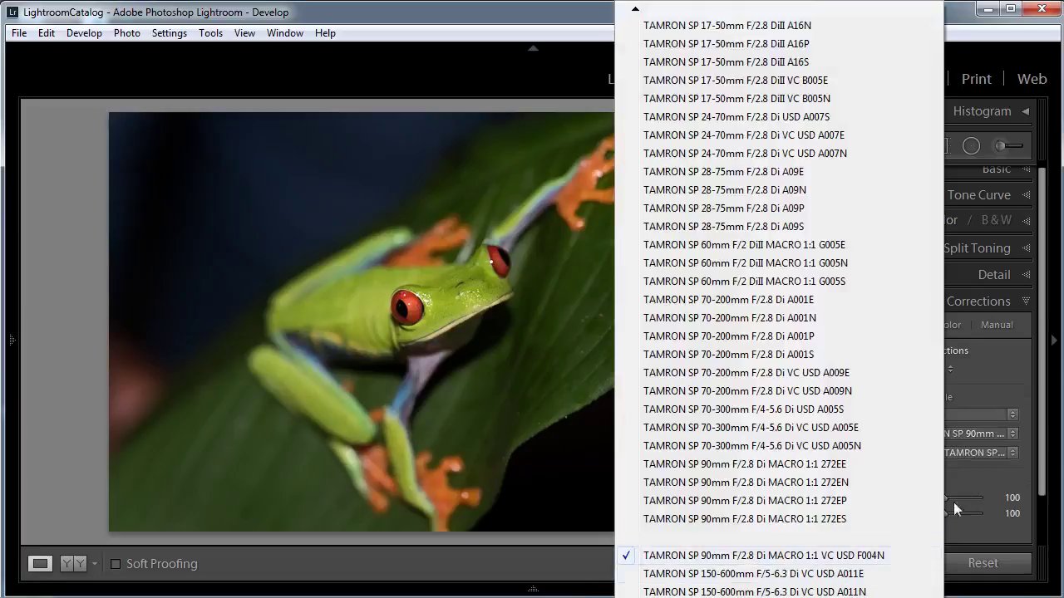
left_click(748, 555)
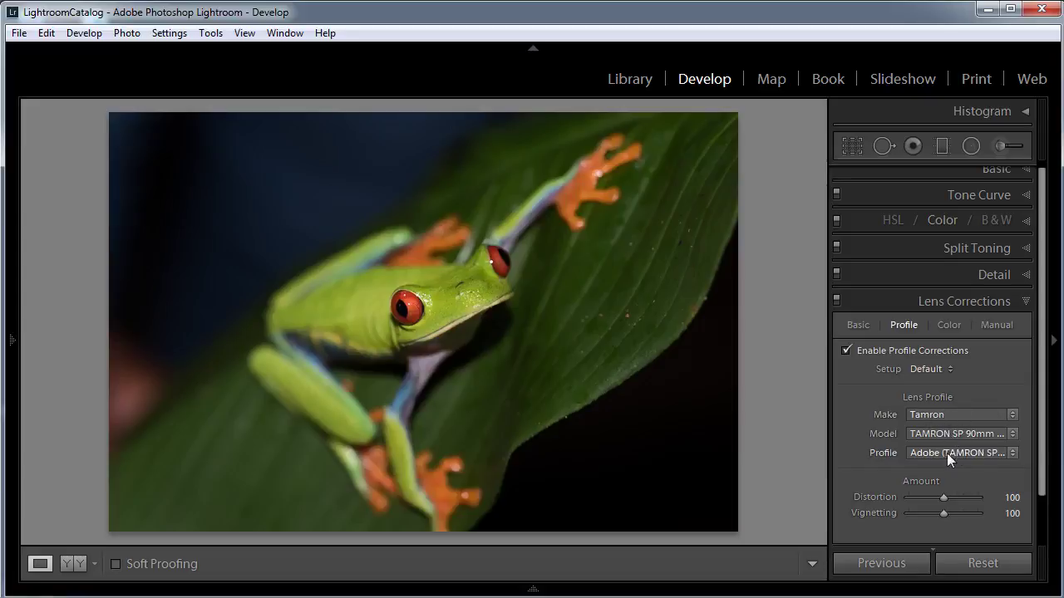
left_click(1011, 412)
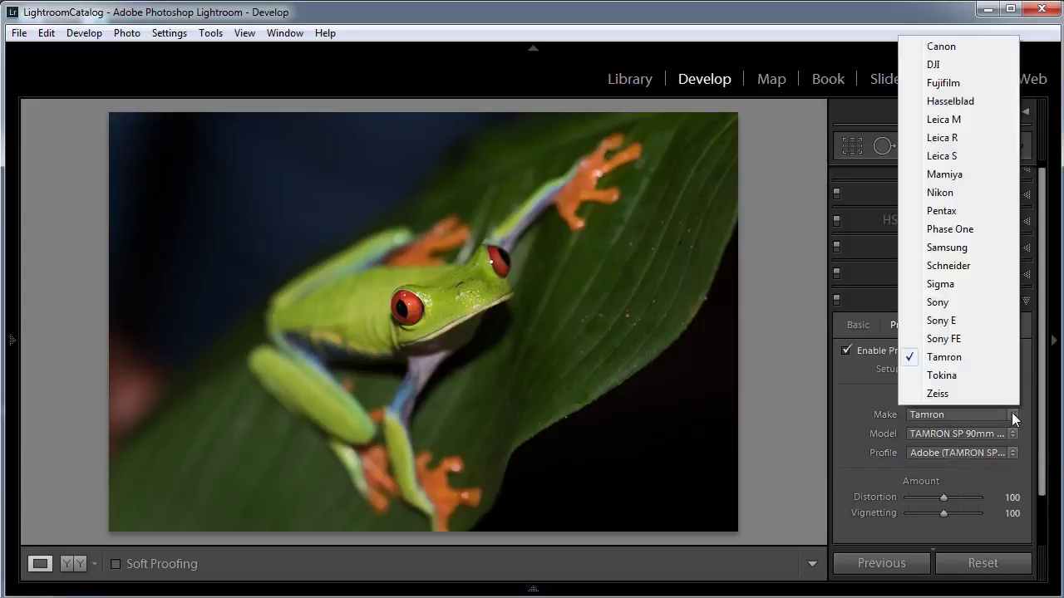
left_click(1012, 412)
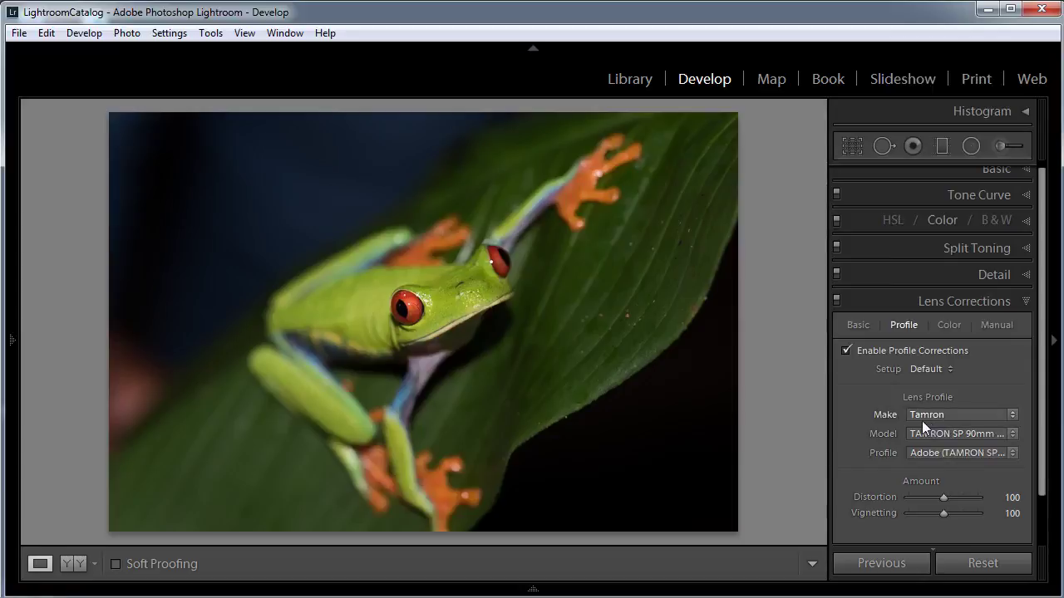
Crop the photo slightly tighter at the original aspect ratio, reposition the frog within the frame, and apply the crop.
left_click(848, 146)
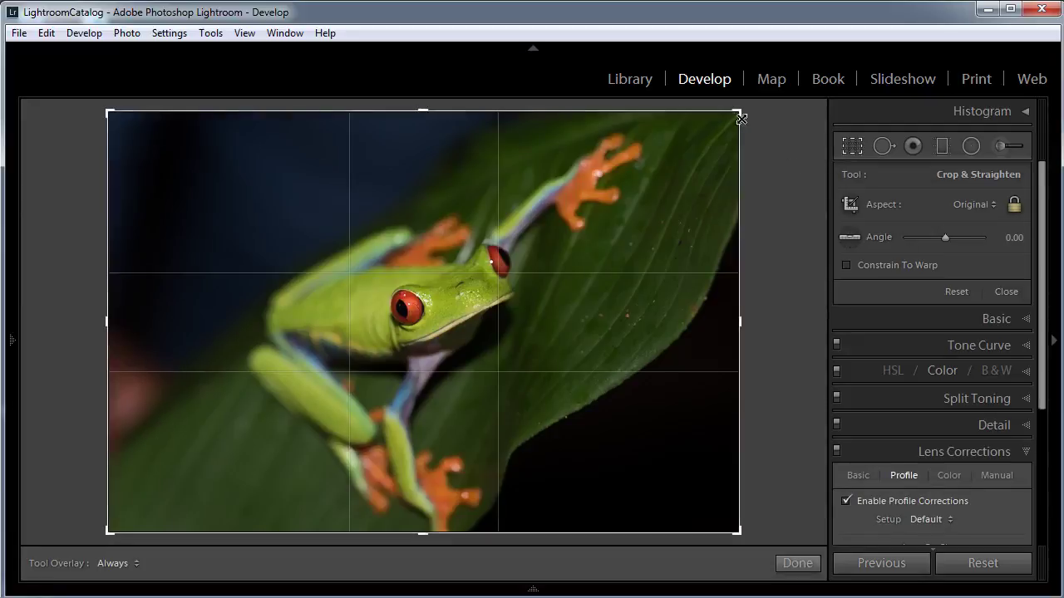
left_click_drag(741, 119, 730, 120)
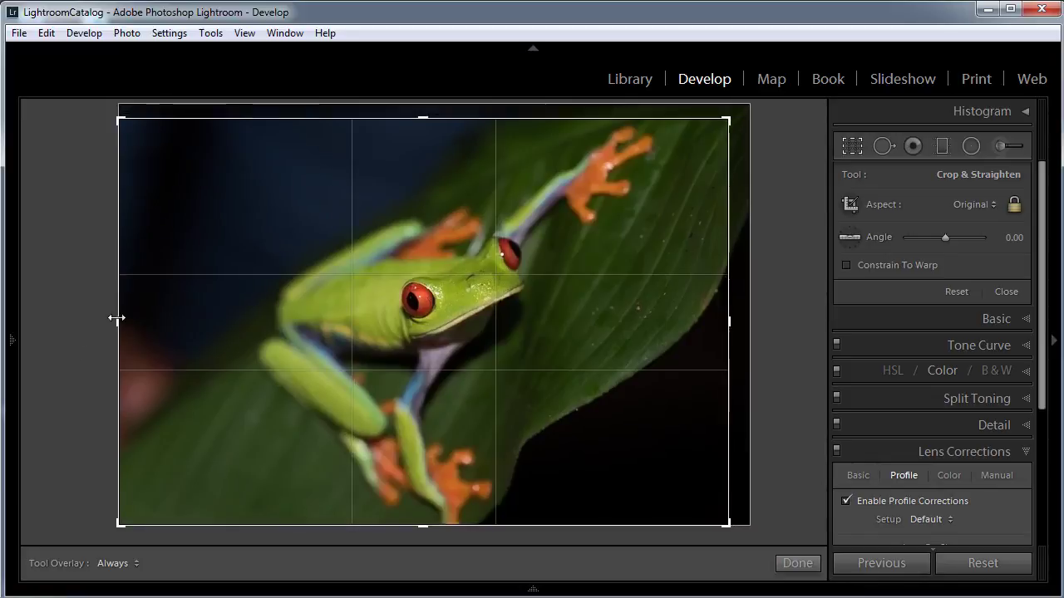
left_click_drag(111, 319, 121, 319)
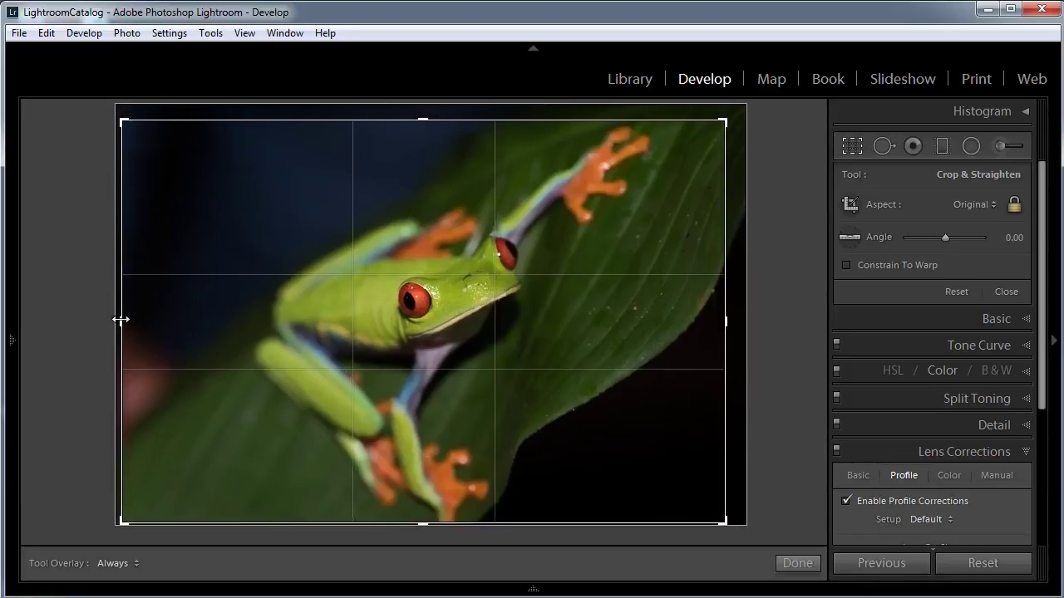
left_click_drag(354, 351, 368, 351)
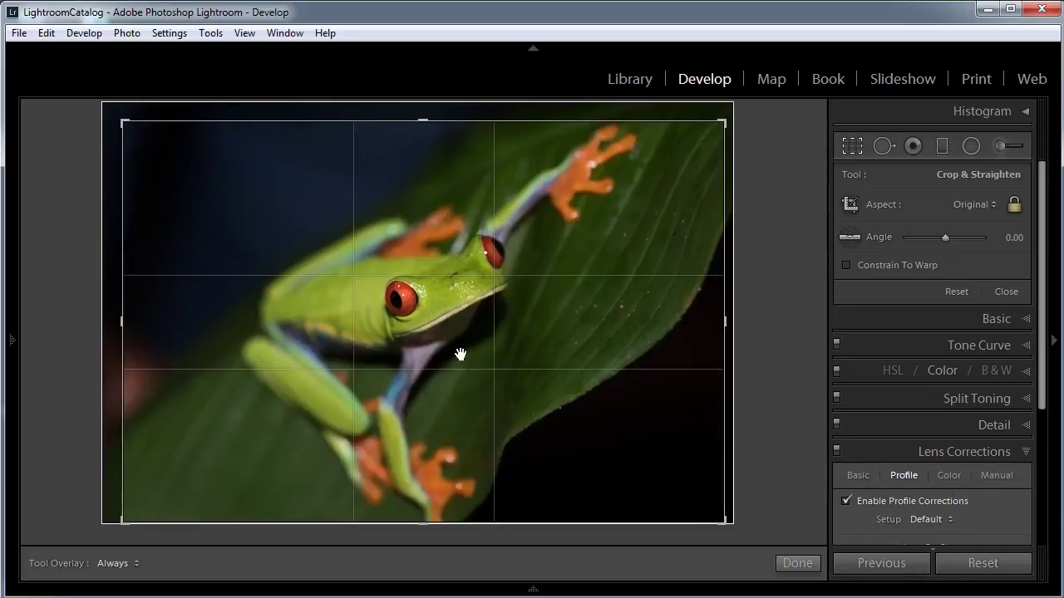
left_click(800, 565)
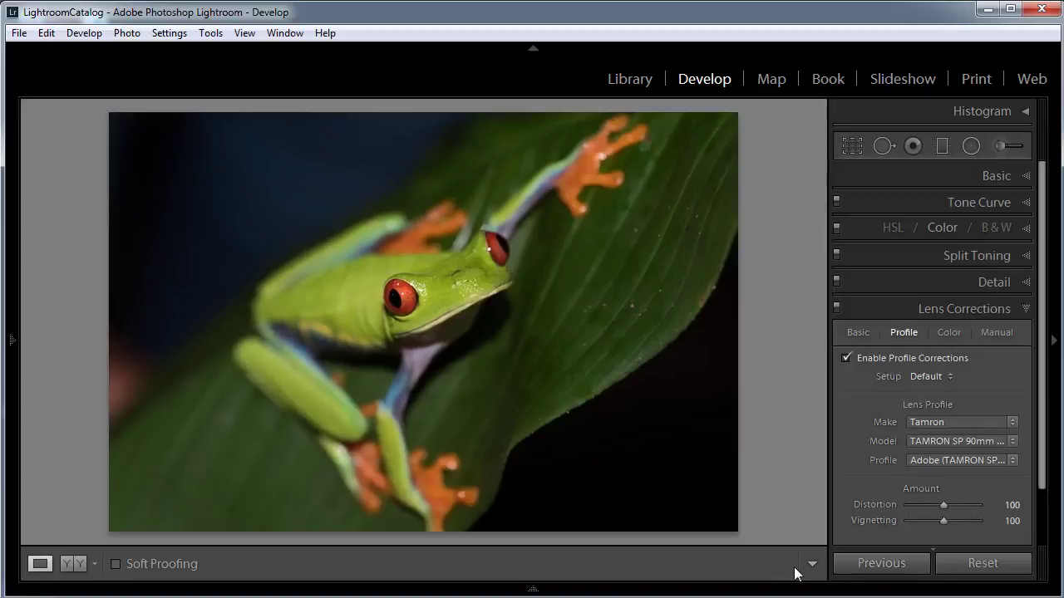
Show the basic adjustments together with the histogram and set the photo's Exposure to +0.20.
left_click(1013, 175)
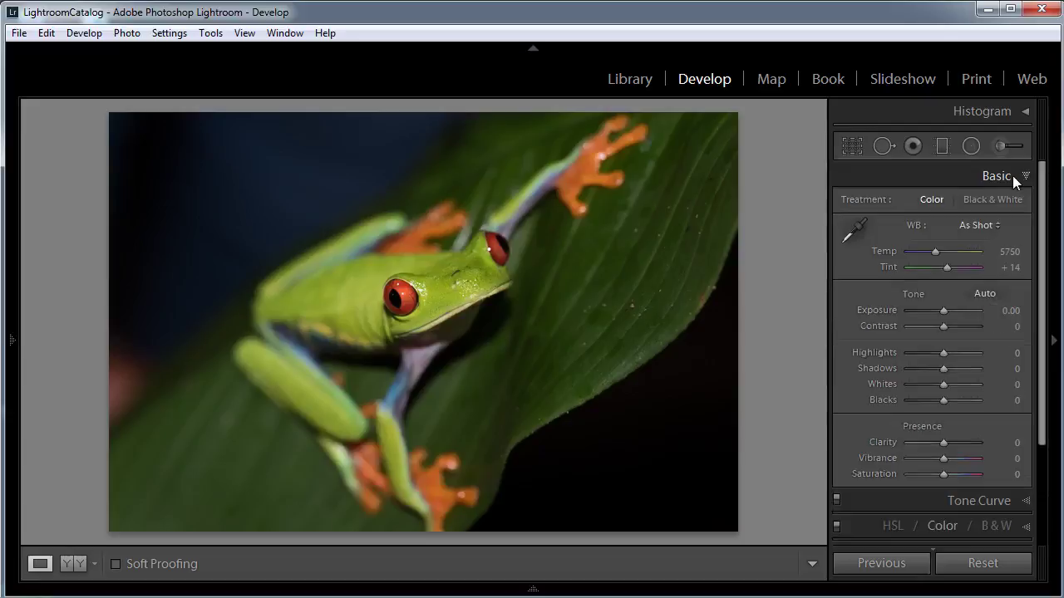
left_click(1025, 112)
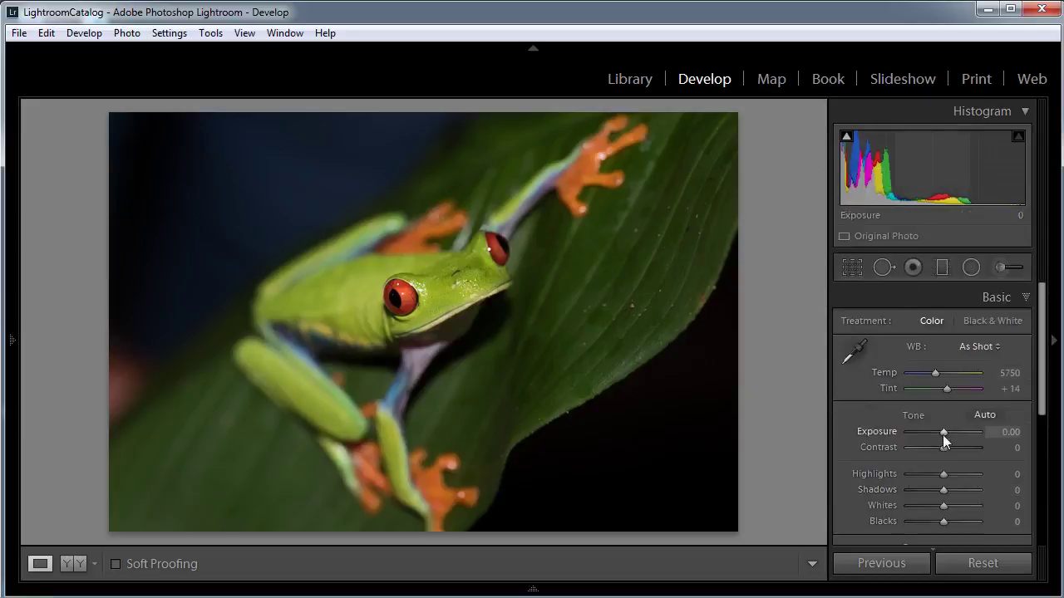
left_click_drag(943, 432, 944, 433)
left_click(1018, 432)
key("BackSpace")
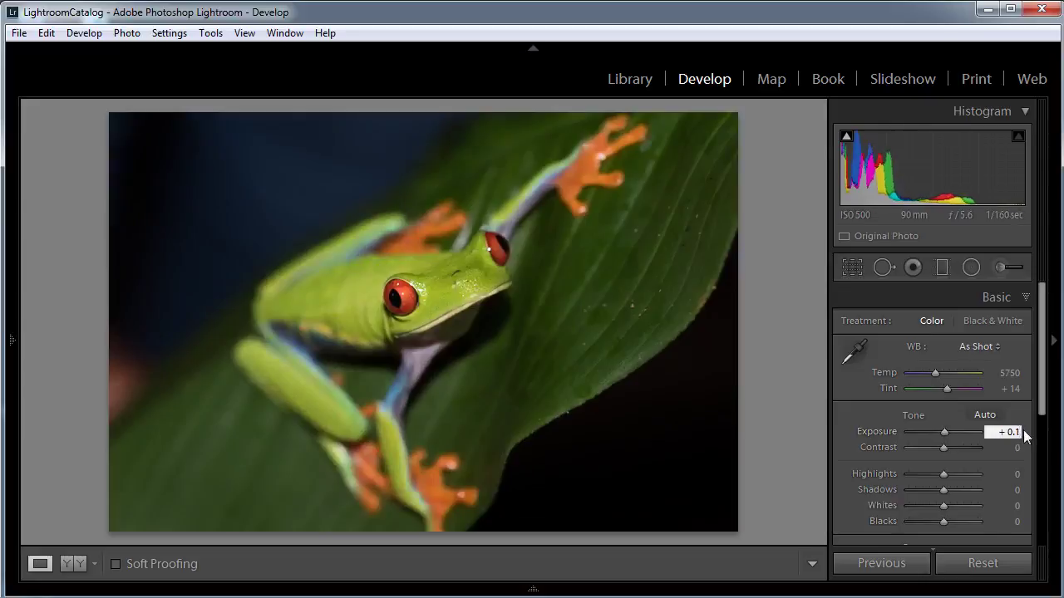
key("BackSpace")
type("20")
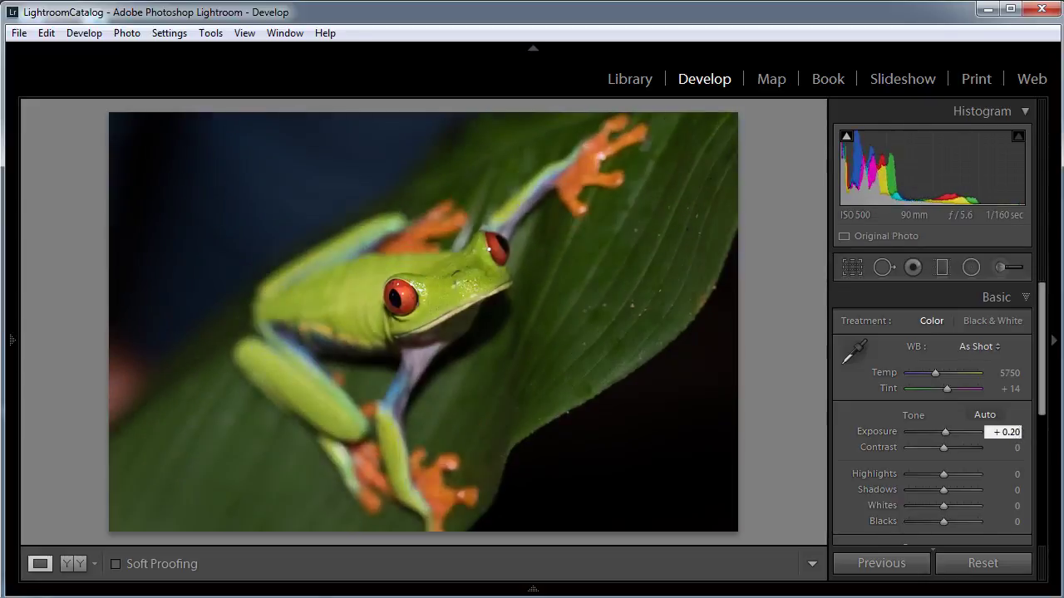
key("Return")
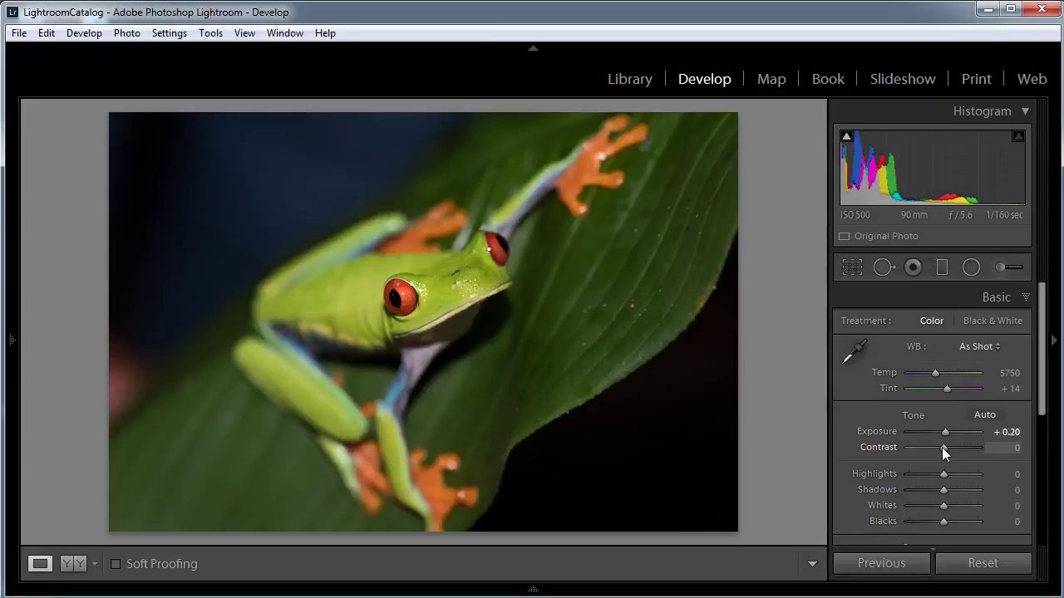
Flatten the photo's tones by setting Contrast to −52, Highlights to −100 and Shadows to +100.
left_click_drag(942, 447, 924, 447)
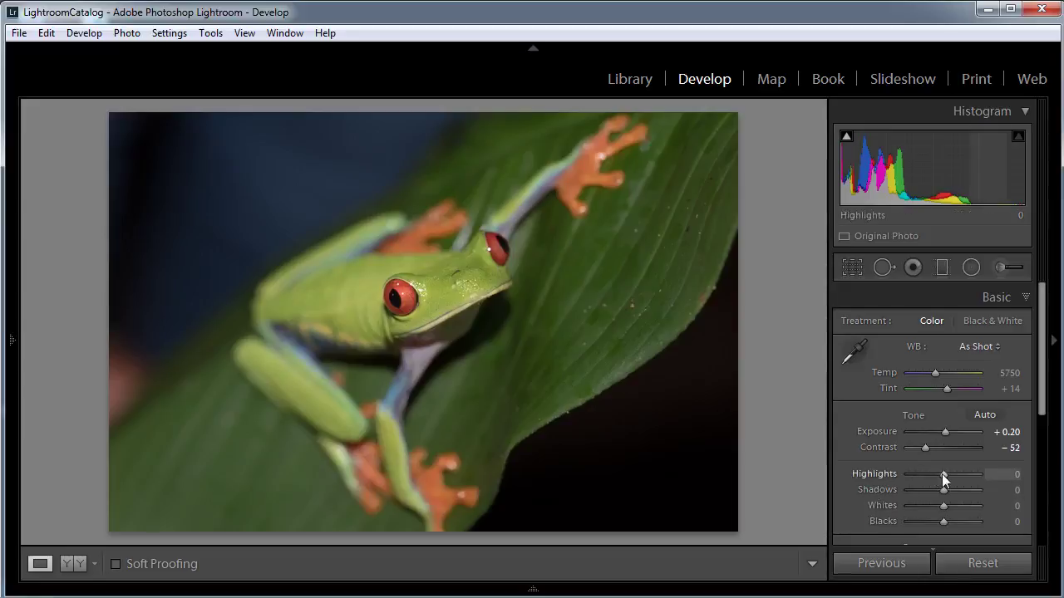
left_click_drag(942, 474, 817, 465)
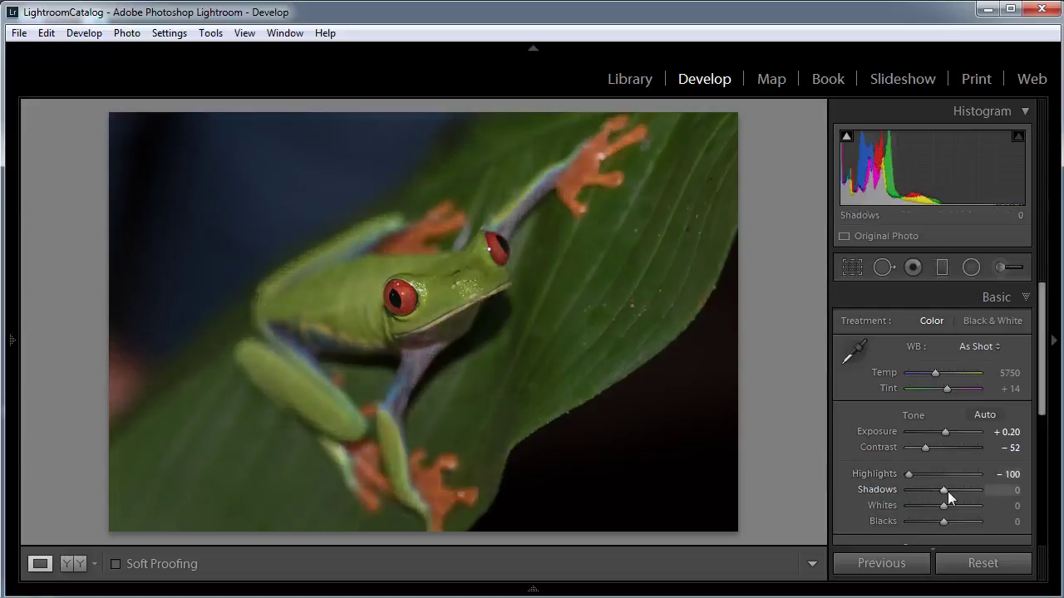
left_click_drag(943, 489, 998, 493)
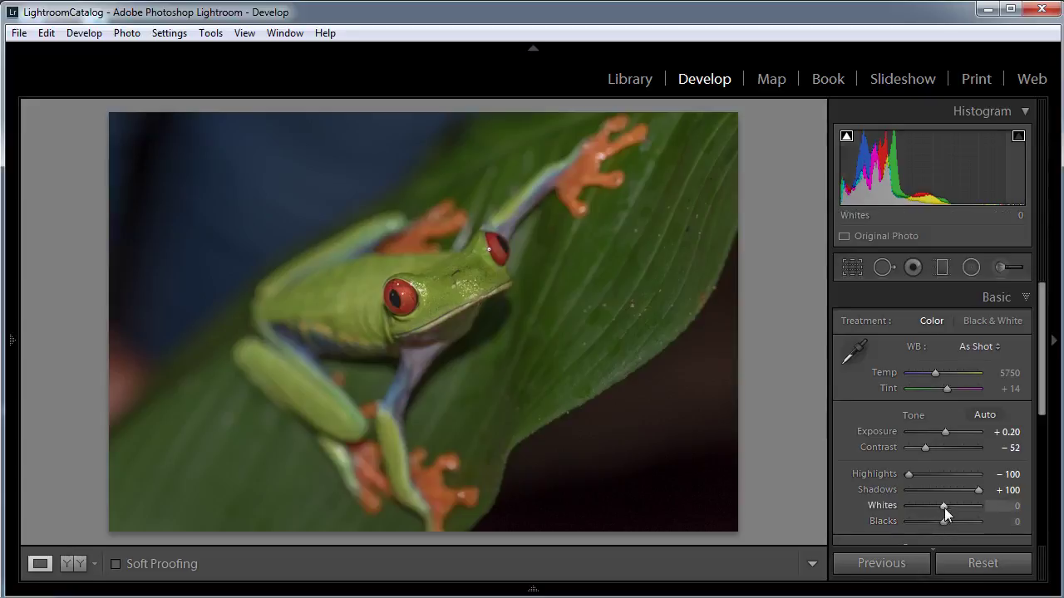
Set the photo's Whites to +50 and Blacks to −45.
left_click_drag(944, 508, 964, 508)
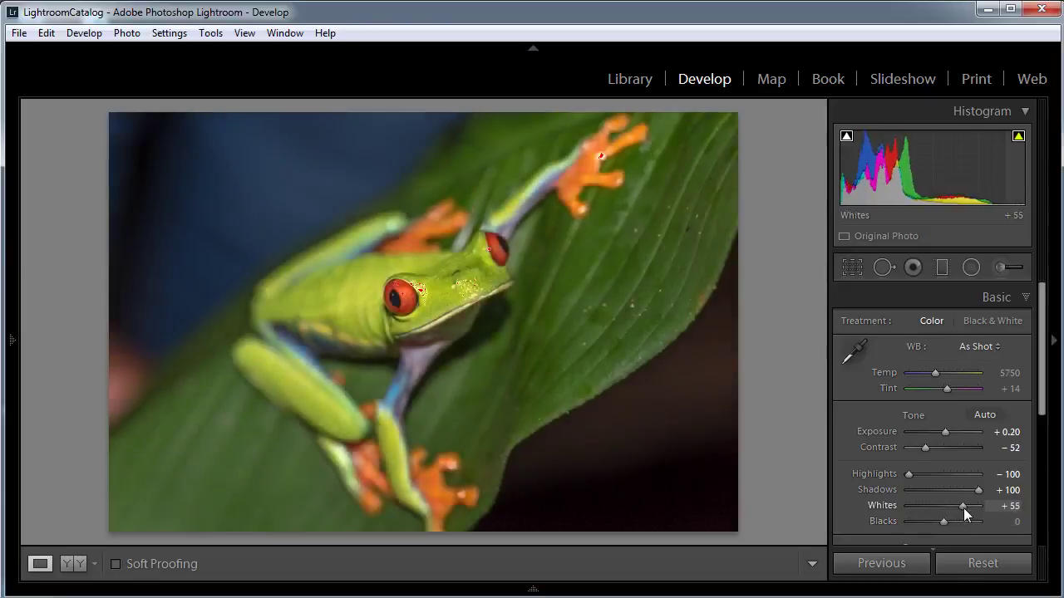
mouse_move(964, 508)
left_mouse_down()
mouse_move(975, 508)
mouse_move(962, 509)
left_mouse_up()
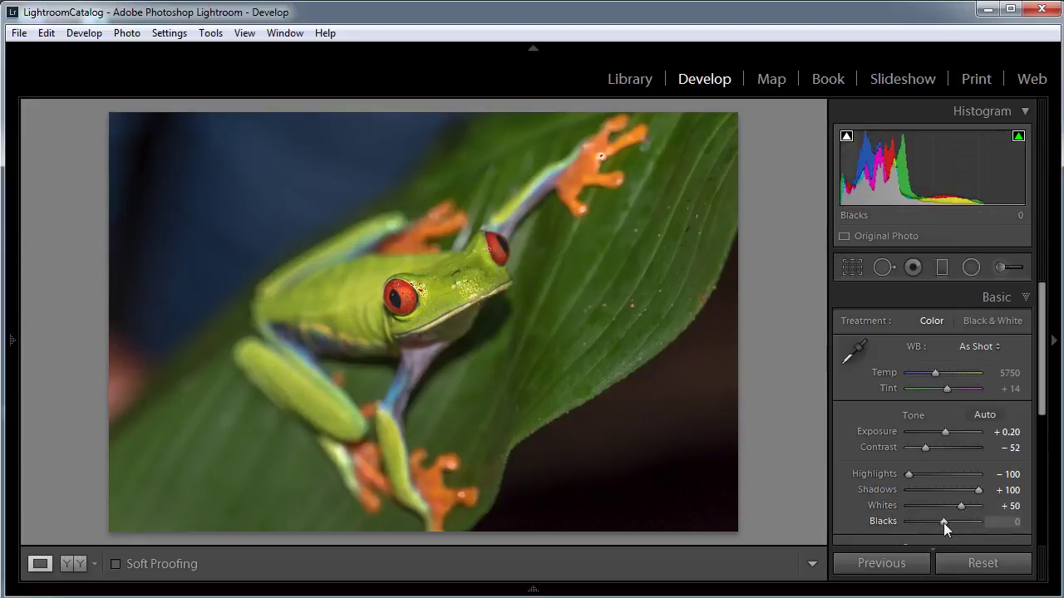
left_click_drag(944, 522, 929, 522)
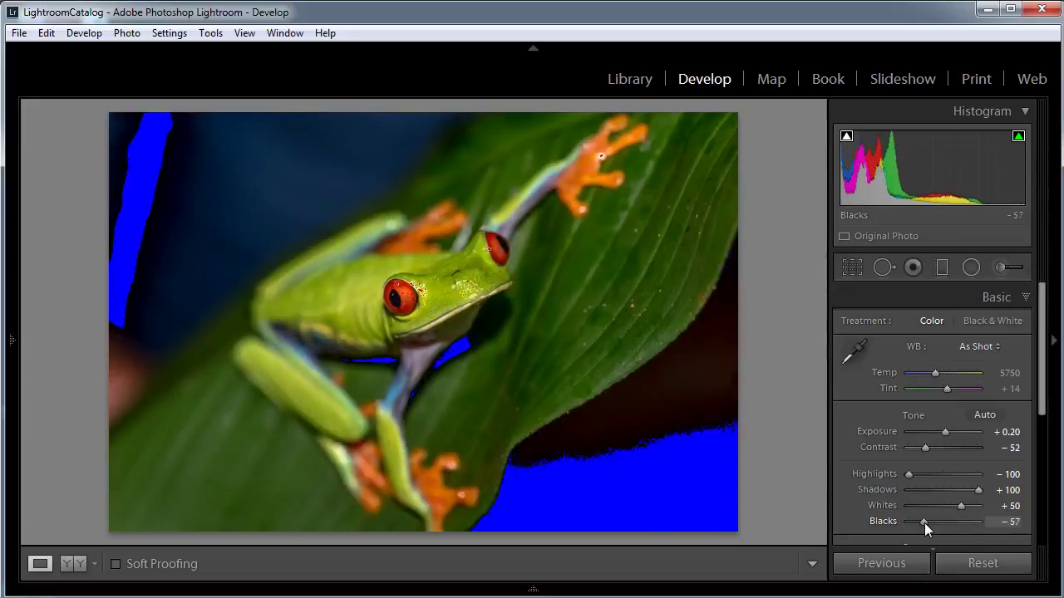
left_click_drag(928, 523, 929, 523)
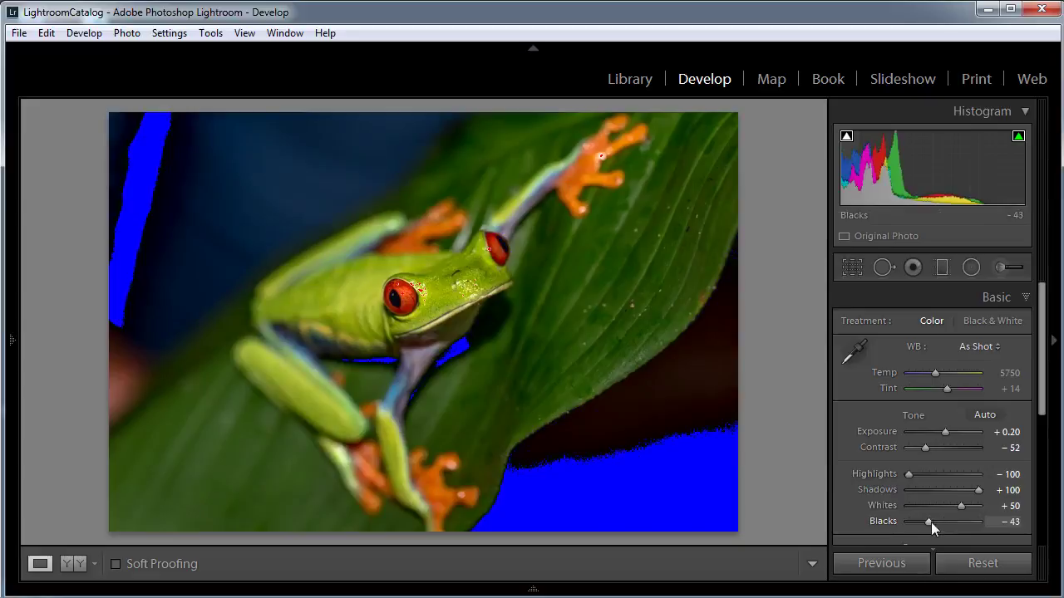
left_click(1019, 522)
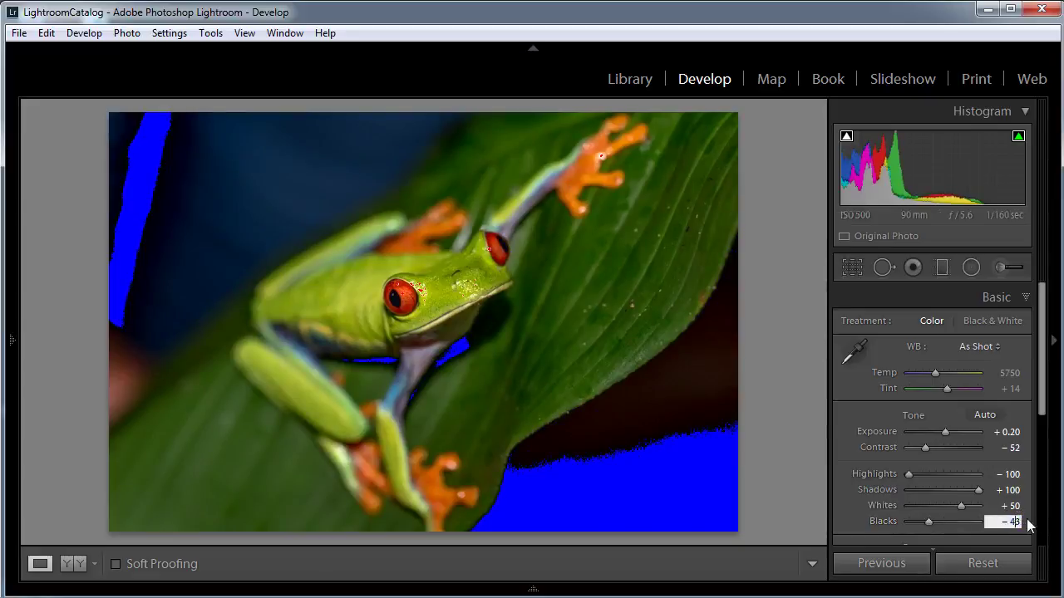
key("Return")
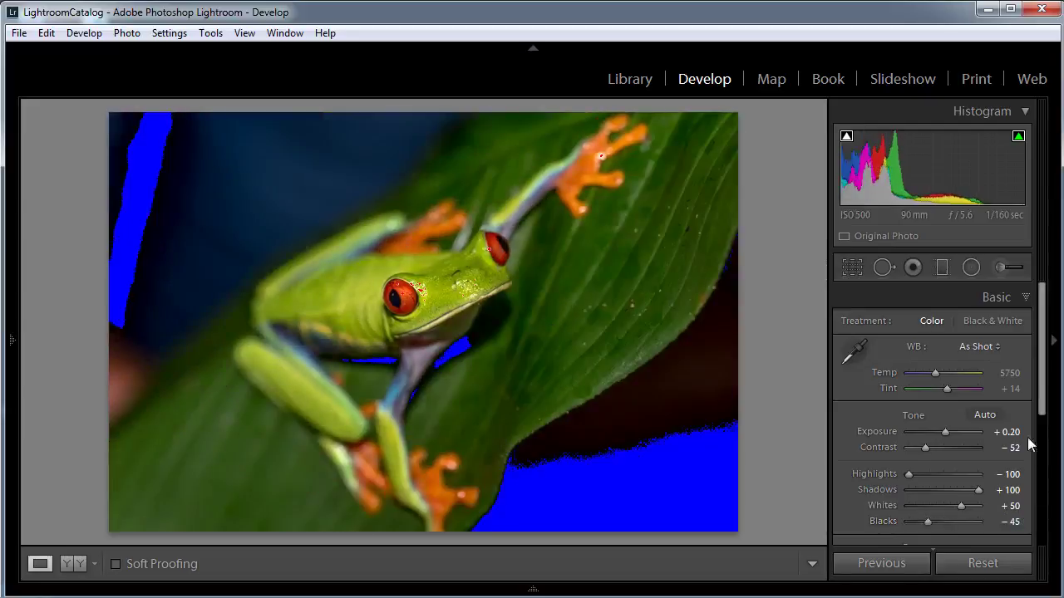
Soften the photo by setting Clarity to −26.
left_click_drag(1046, 398, 1045, 432)
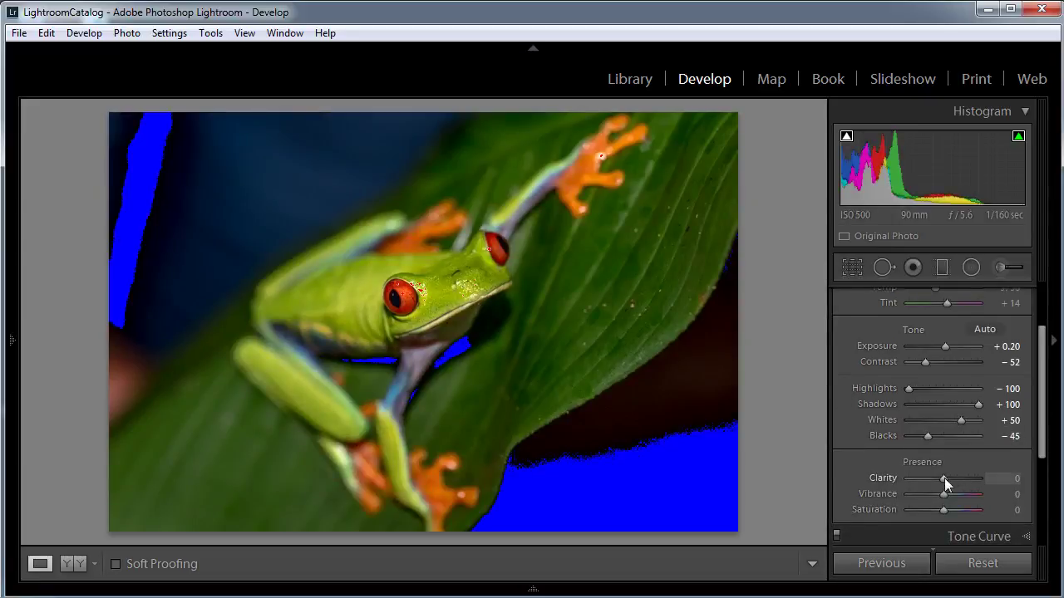
left_click_drag(944, 477, 937, 480)
left_click_drag(937, 480, 935, 480)
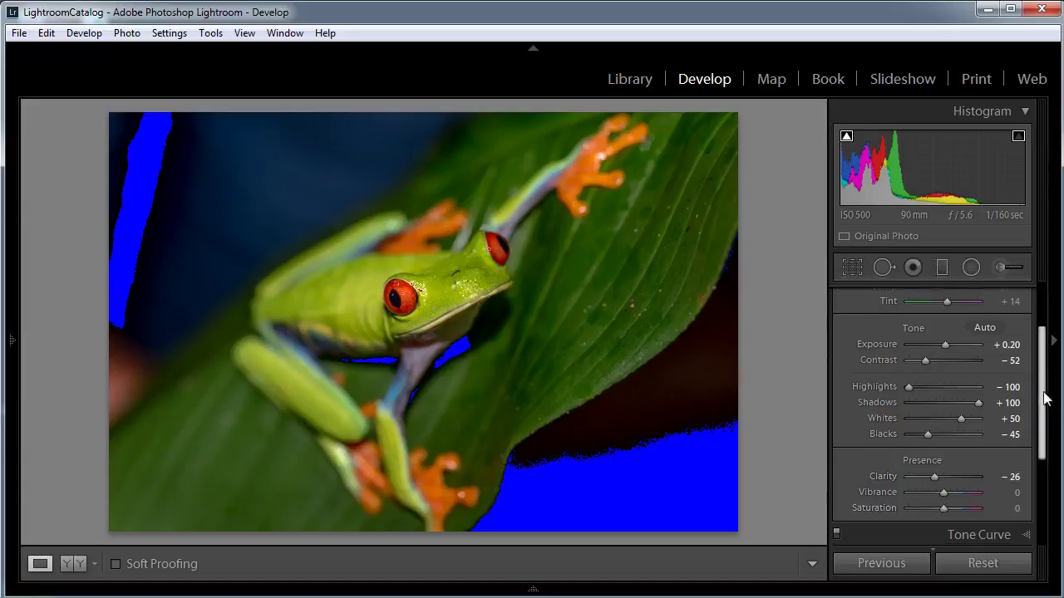
Adjust the photo's reds to Hue −47, Saturation +60 and Luminance +40, and hide the clipping overlay.
scroll(1046, 397, "down", 3)
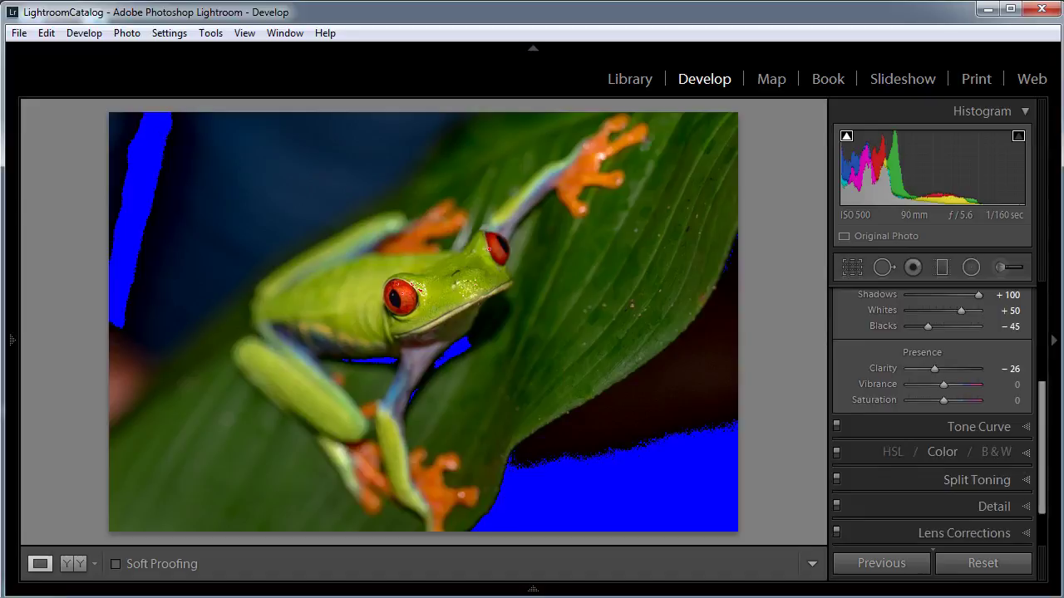
left_click(945, 451)
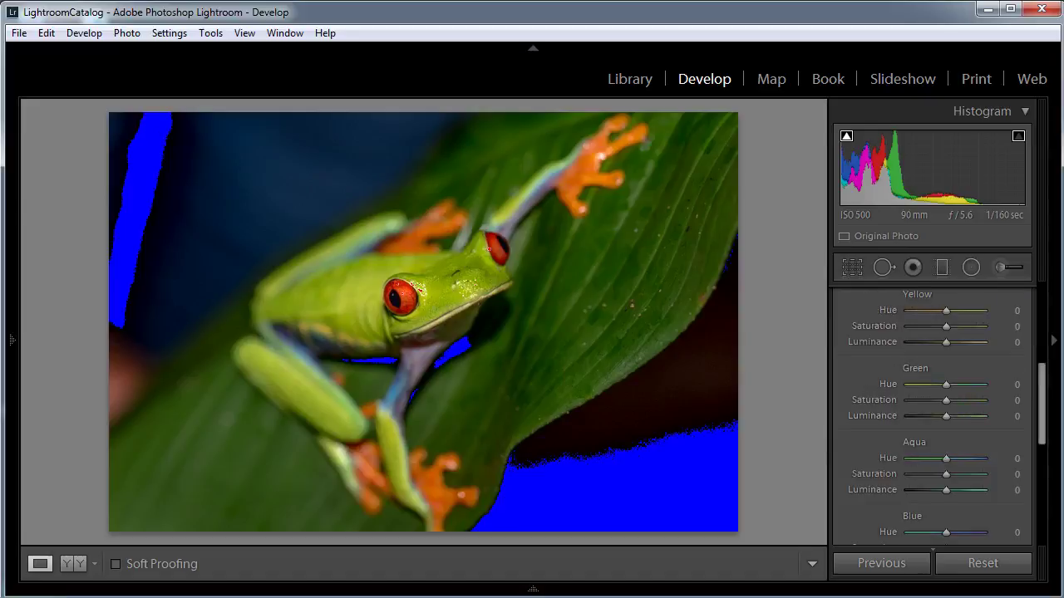
left_click_drag(1040, 427, 1042, 407)
scroll(1042, 407, "up", 5)
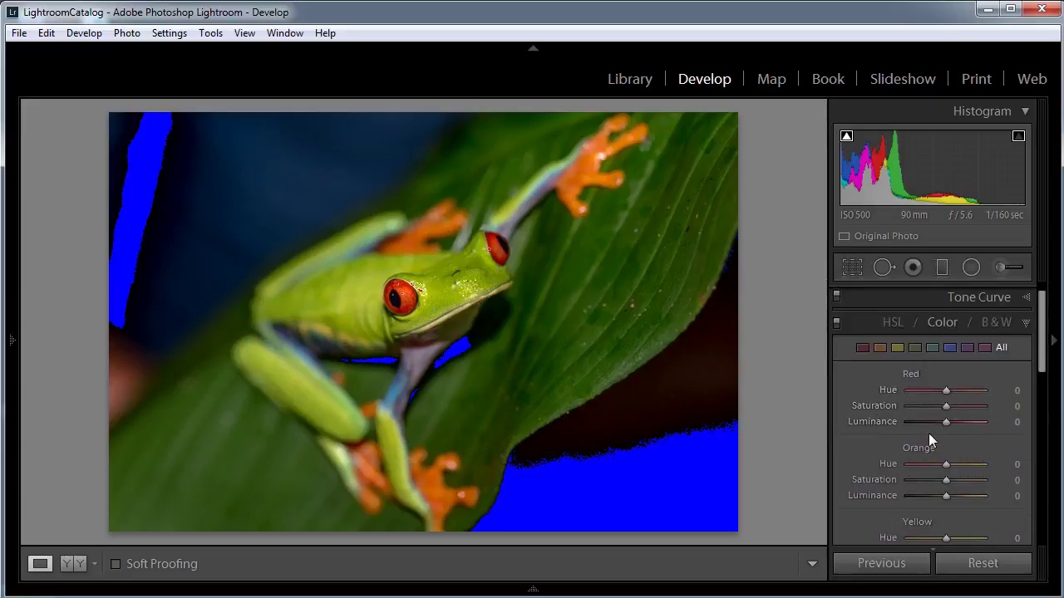
left_click_drag(945, 394, 925, 392)
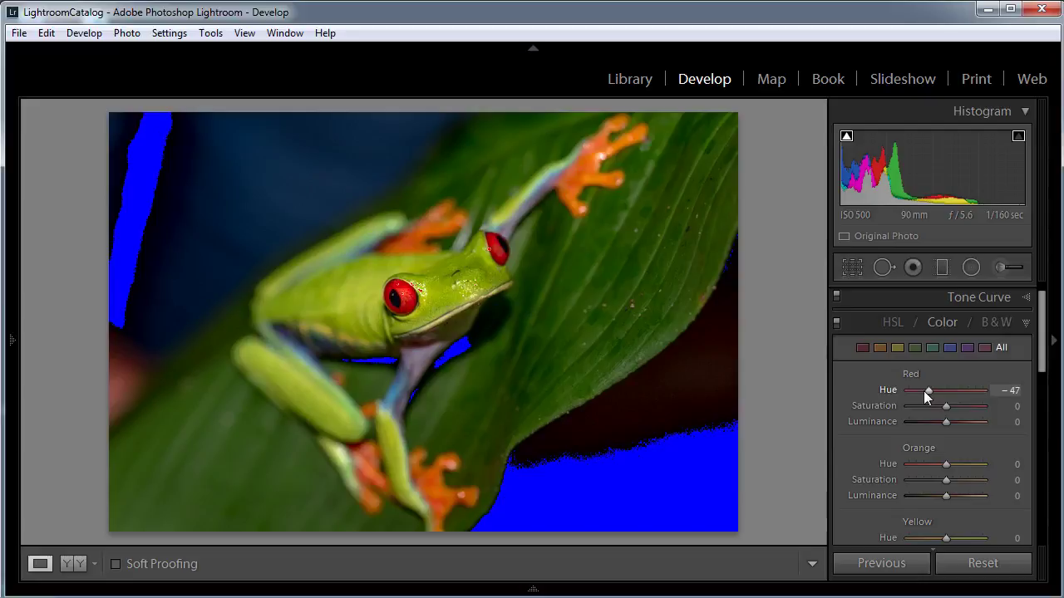
key("j")
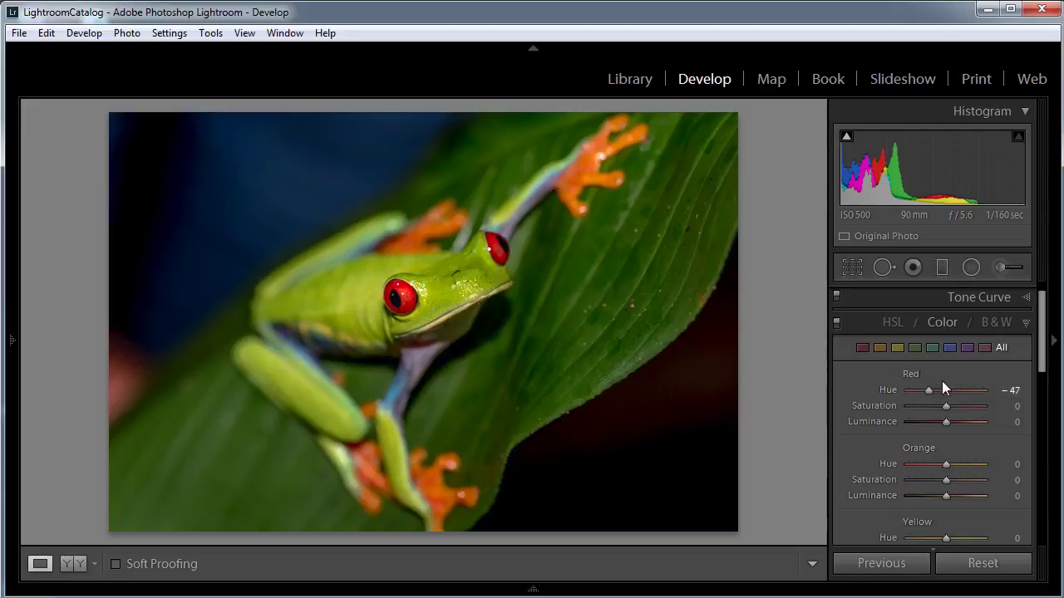
left_click_drag(946, 406, 970, 407)
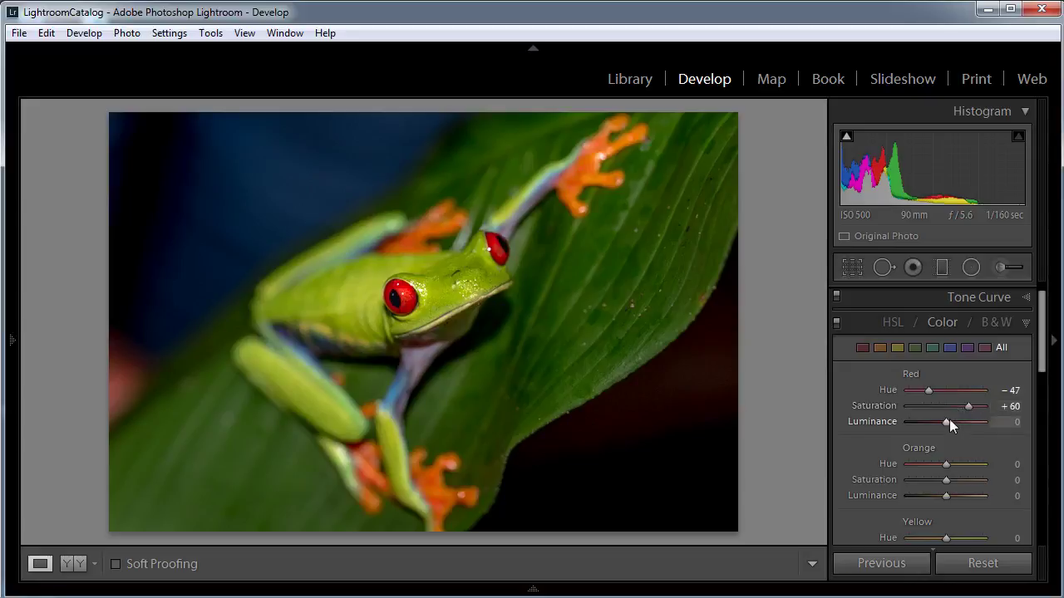
left_click_drag(945, 422, 960, 422)
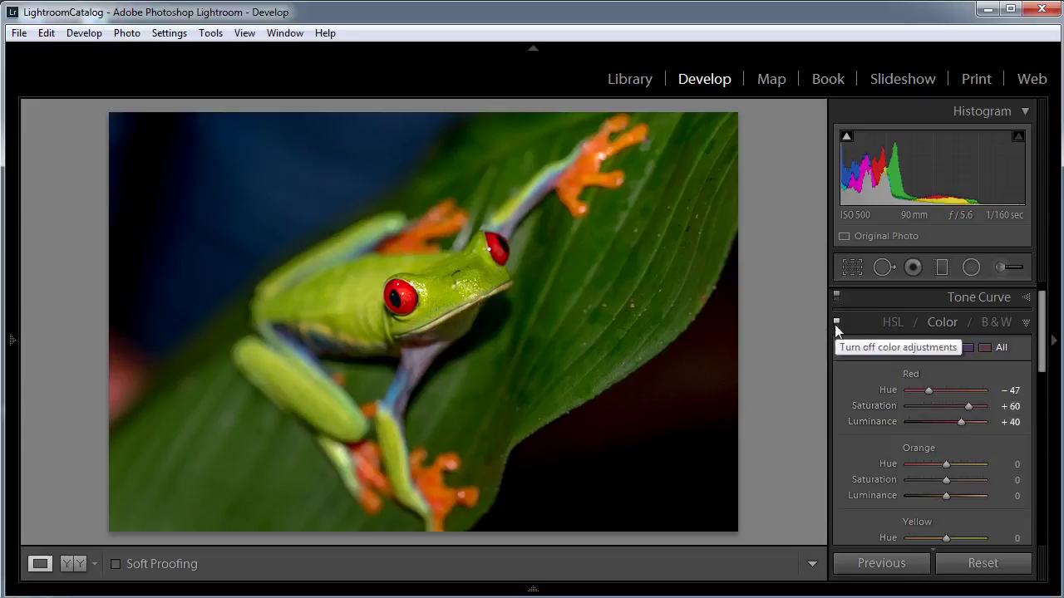
Examine the frog's eye up close with the color adjustments switched off and on.
left_click(386, 297)
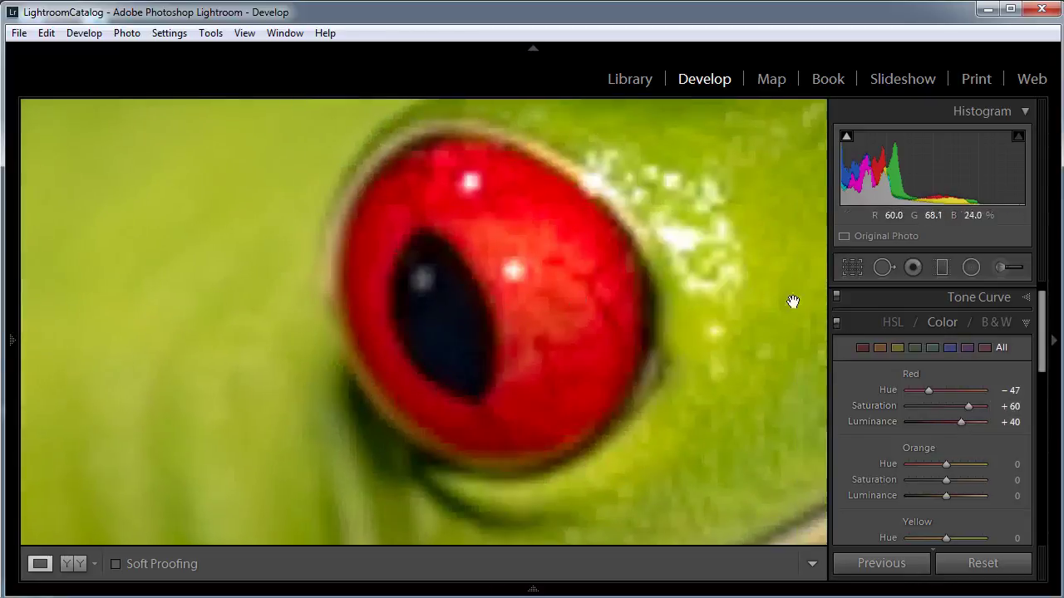
left_click(837, 322)
left_click(837, 322)
left_click(837, 322)
left_click(837, 322)
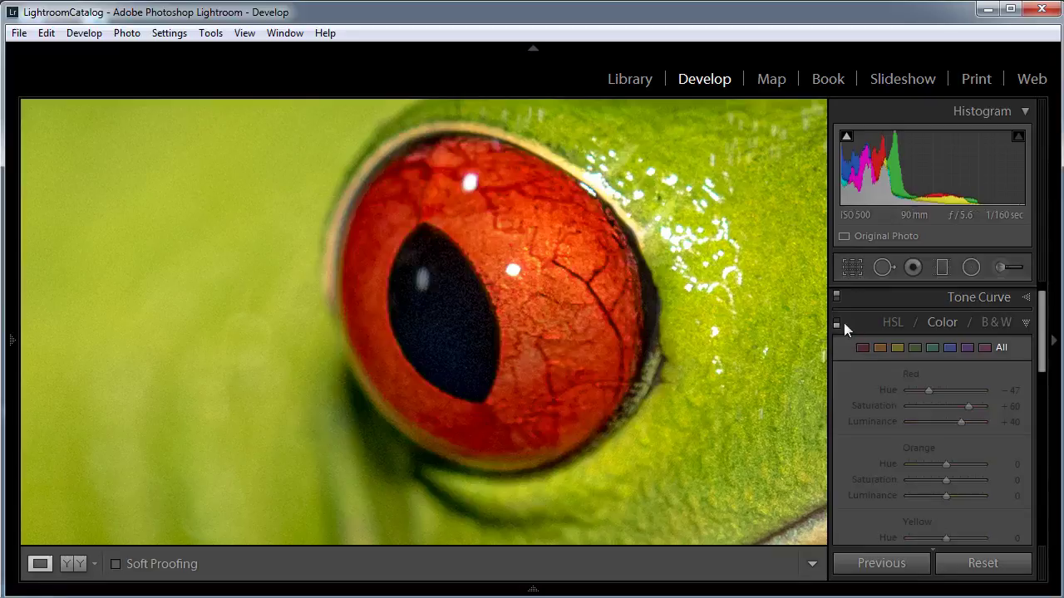
left_click(837, 322)
left_click(837, 322)
left_click(837, 322)
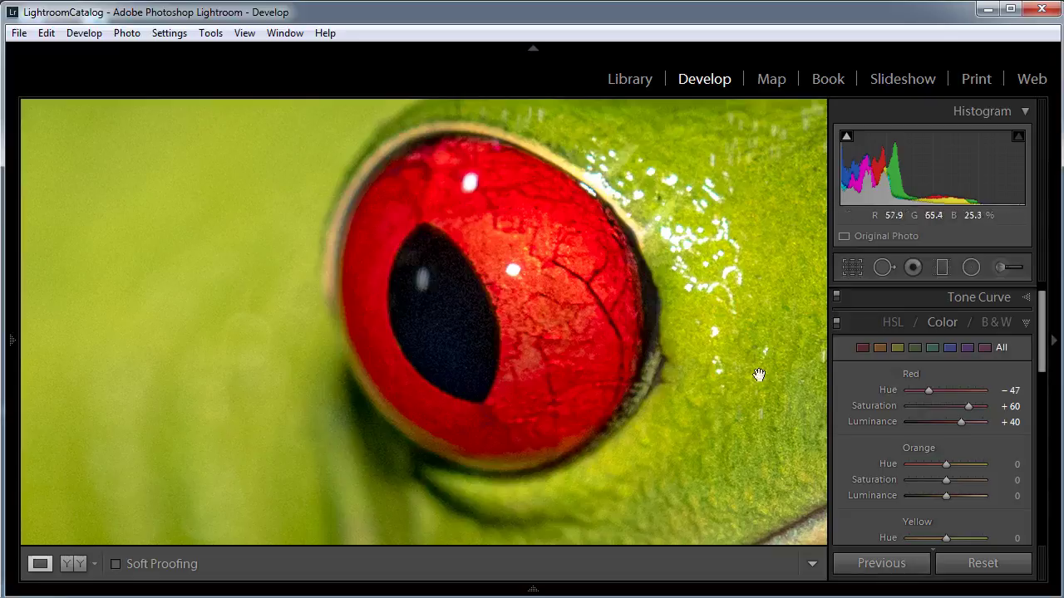
left_click(585, 354)
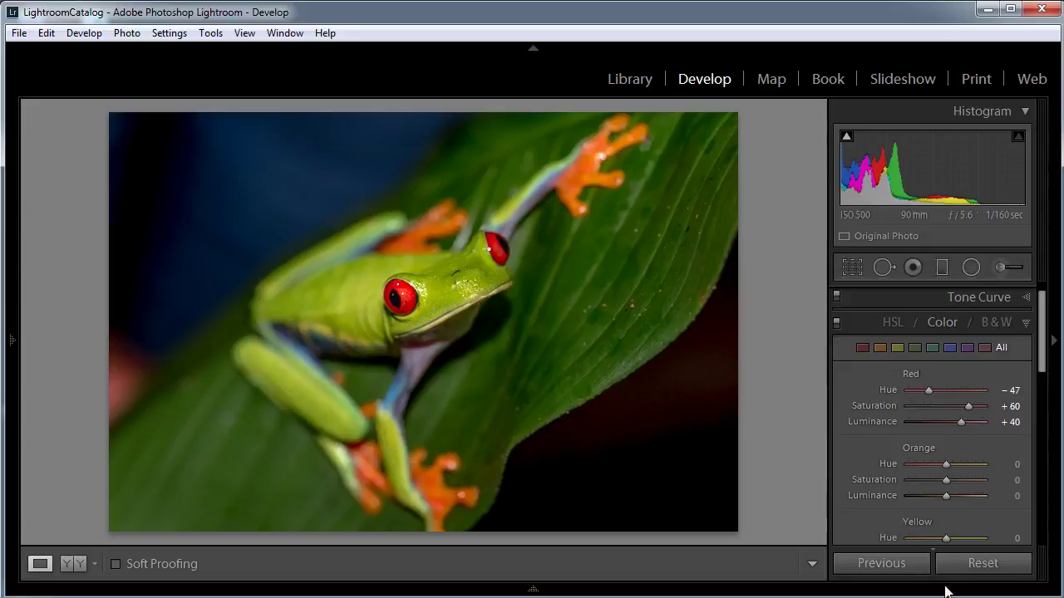
Adjust the photo's oranges to Hue −24, Saturation +27 and Luminance +27.
left_click_drag(944, 464, 934, 464)
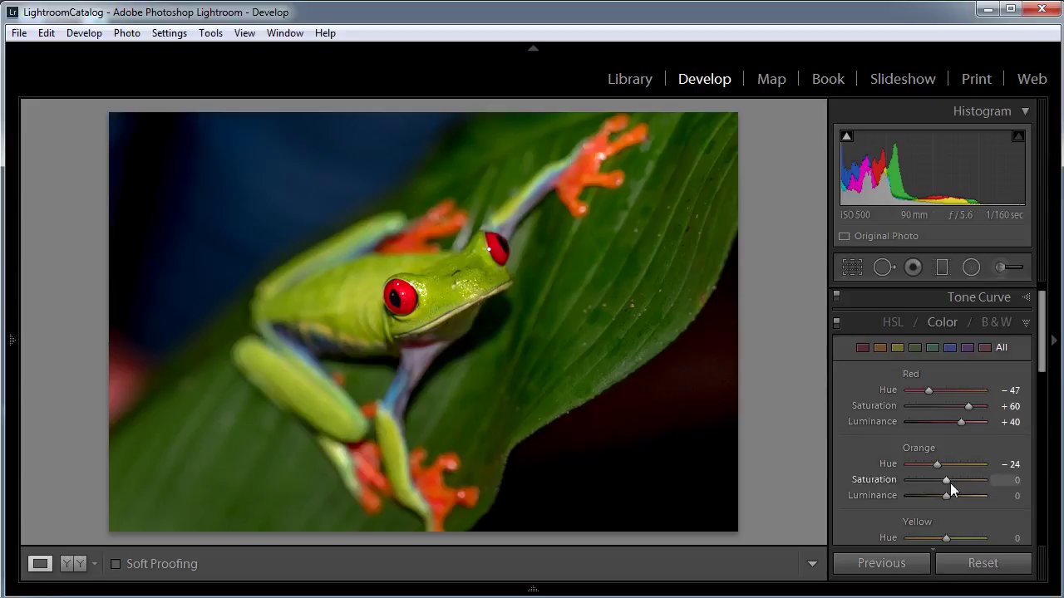
mouse_move(945, 482)
left_mouse_down()
mouse_move(956, 479)
mouse_move(955, 495)
left_mouse_up()
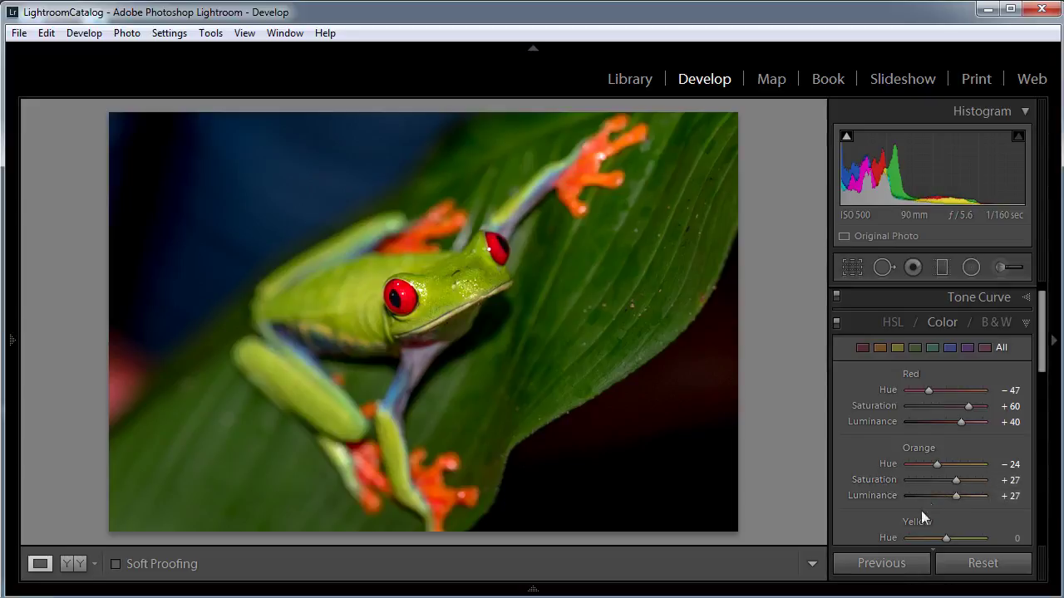
Set the yellows to Hue +31, Saturation +40 and Luminance −20, and the greens to Saturation +36 and Luminance +36.
scroll(937, 491, "down", 3)
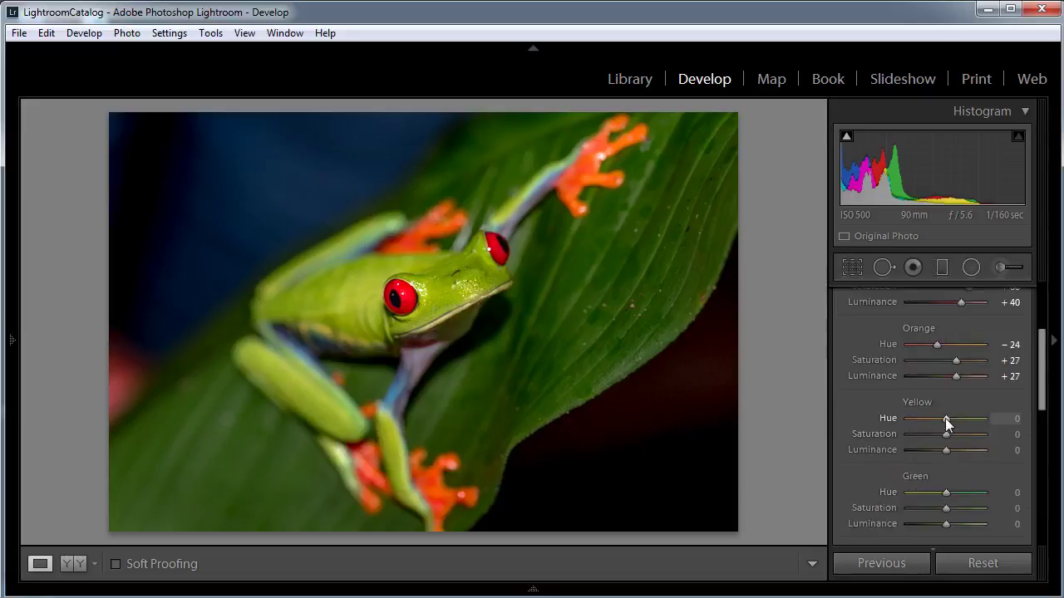
left_click_drag(945, 418, 960, 419)
left_click_drag(959, 418, 958, 418)
left_click_drag(947, 432, 962, 433)
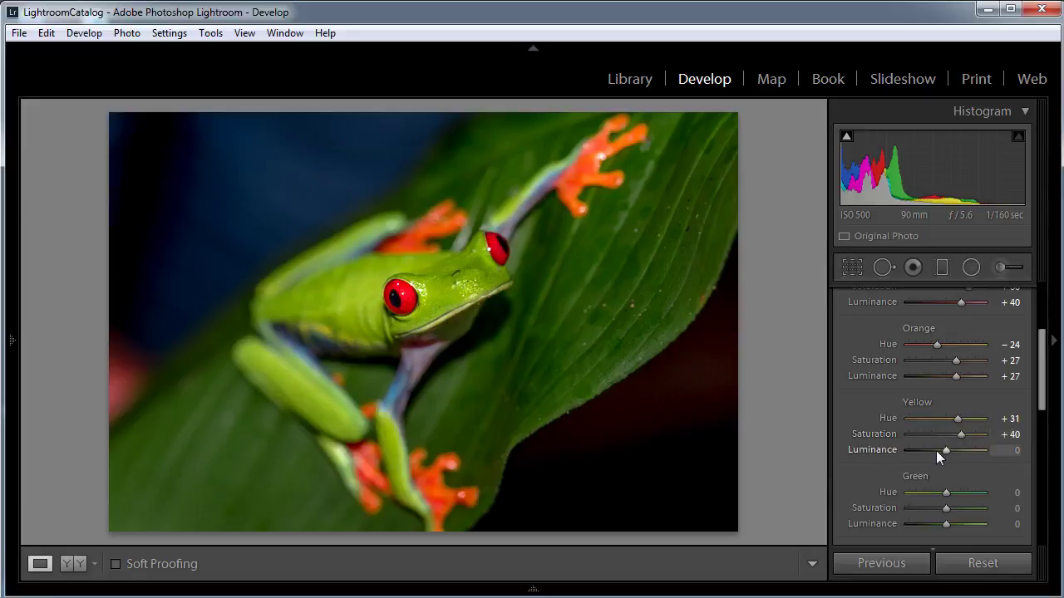
left_click_drag(947, 451, 939, 450)
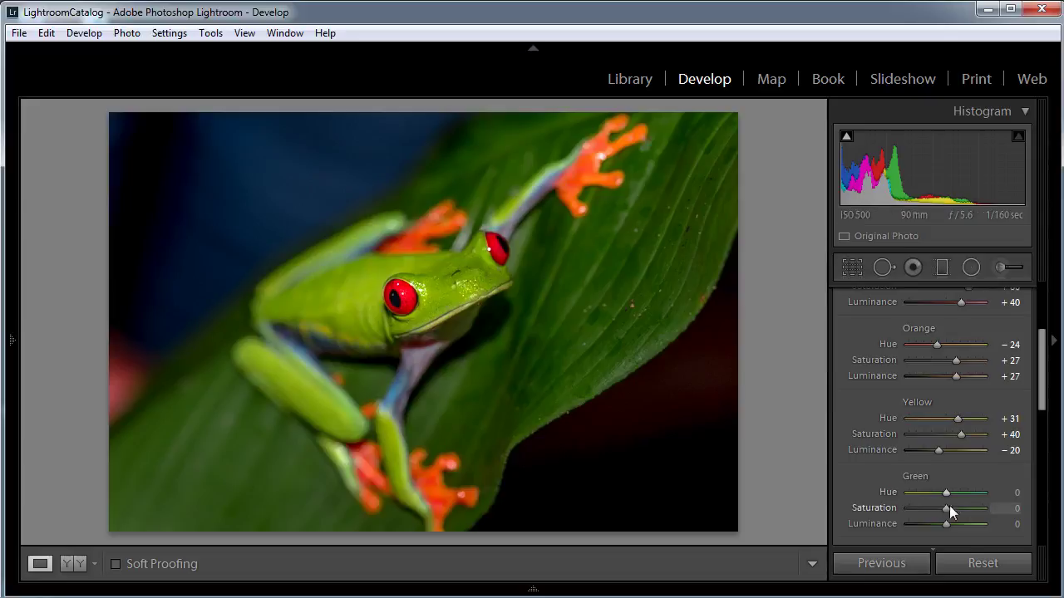
left_click_drag(945, 508, 959, 507)
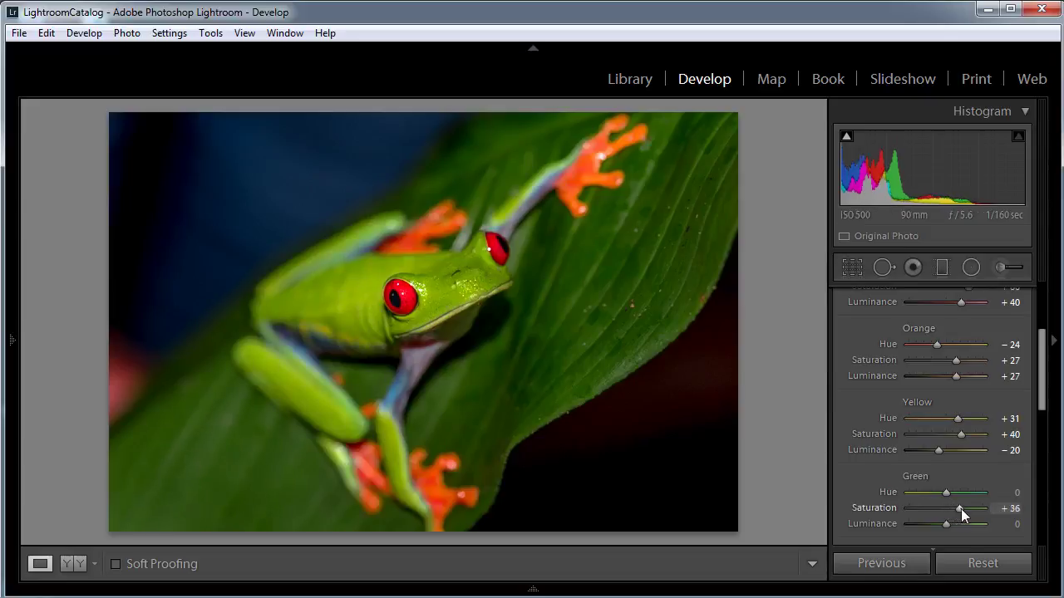
left_click_drag(944, 524, 957, 523)
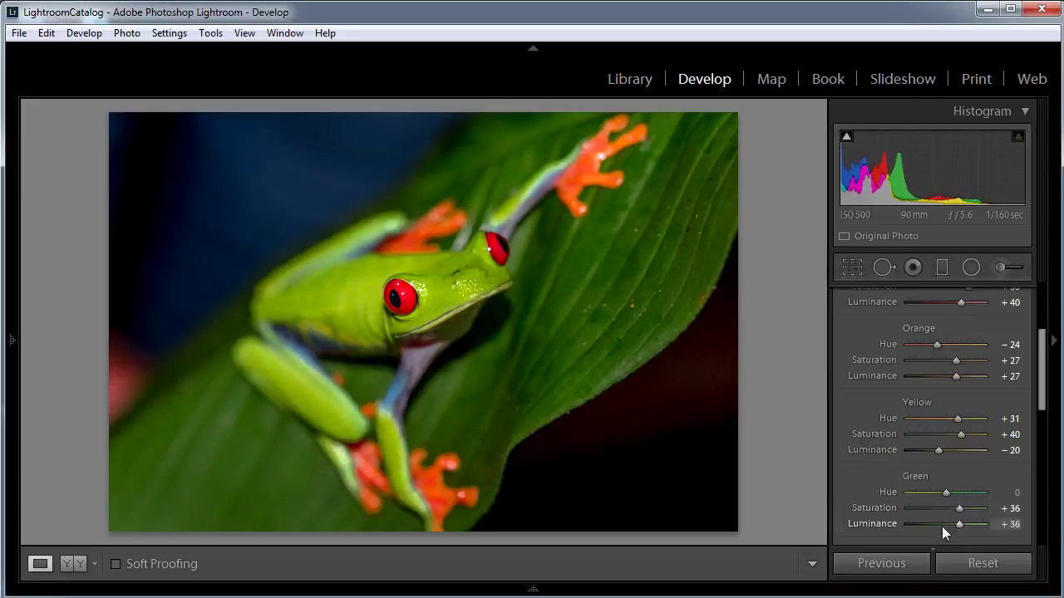
Compare the whole photo with the color adjustments switched off and on.
scroll(1043, 352, "up", 3)
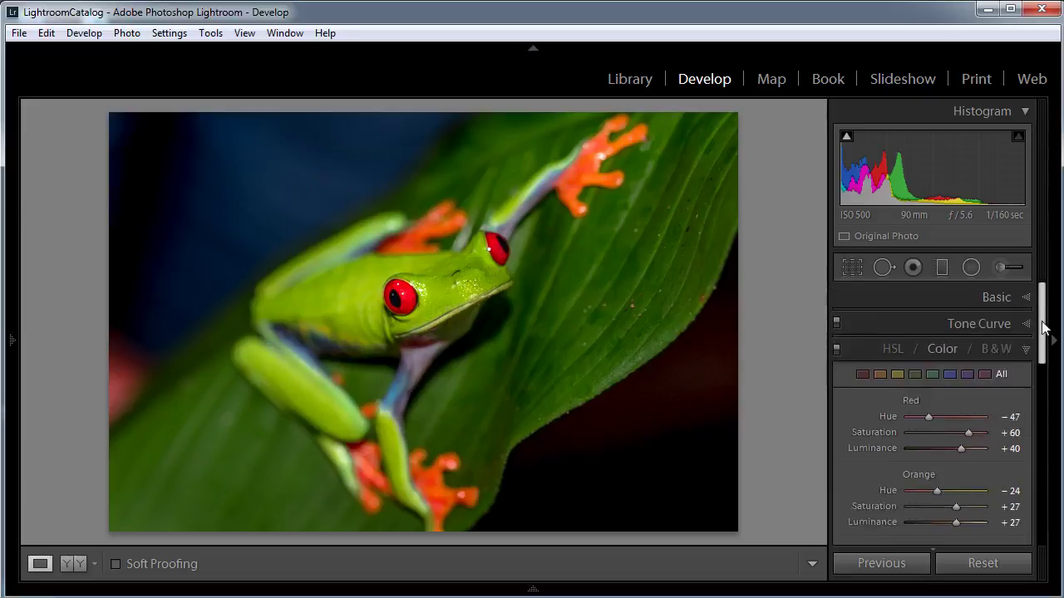
left_click(836, 349)
left_click(836, 349)
left_click(836, 349)
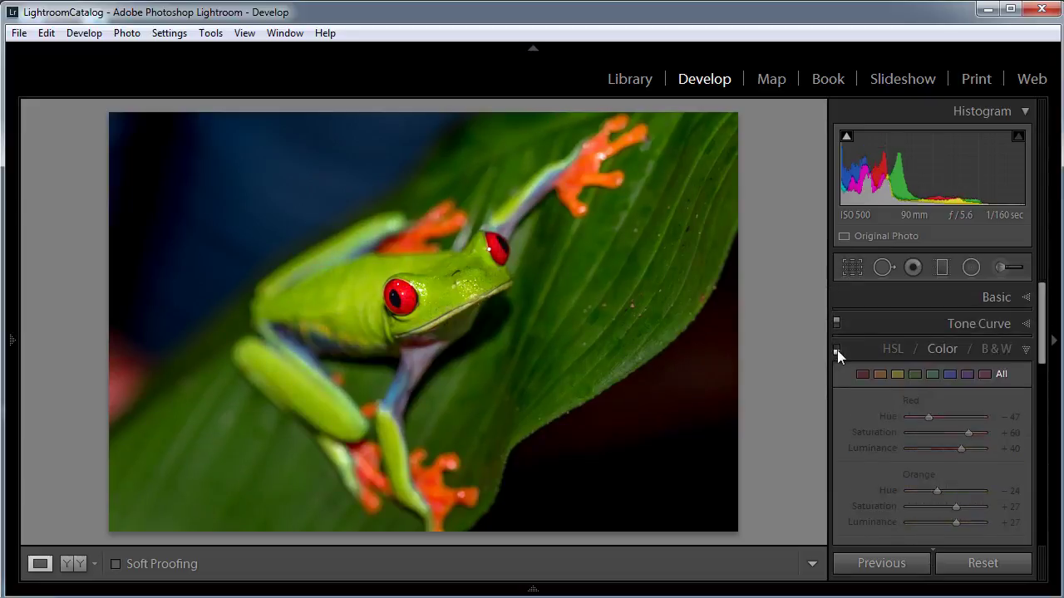
left_click(837, 349)
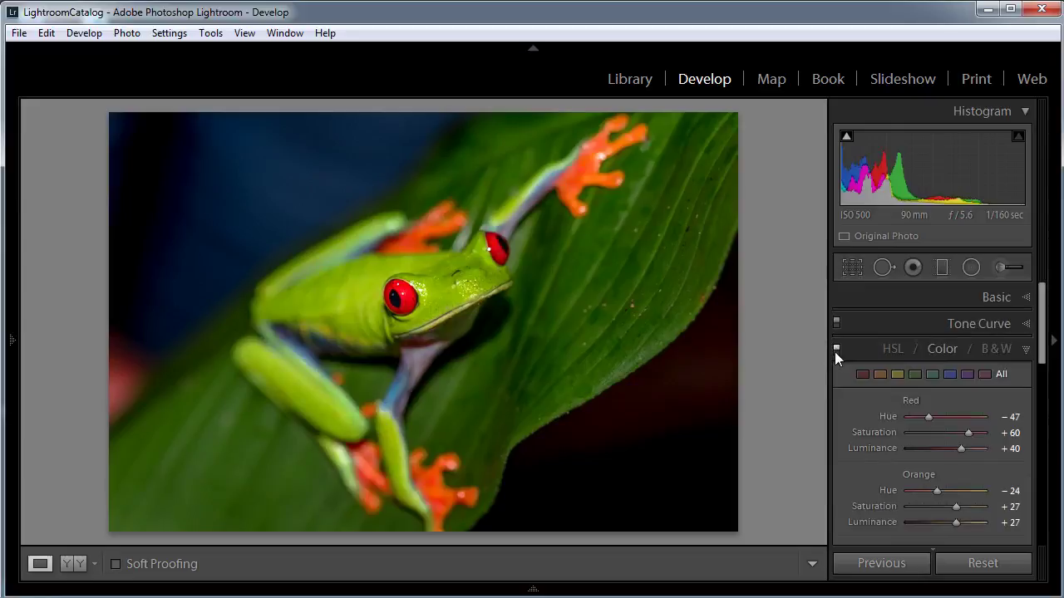
left_click(836, 349)
left_click(836, 349)
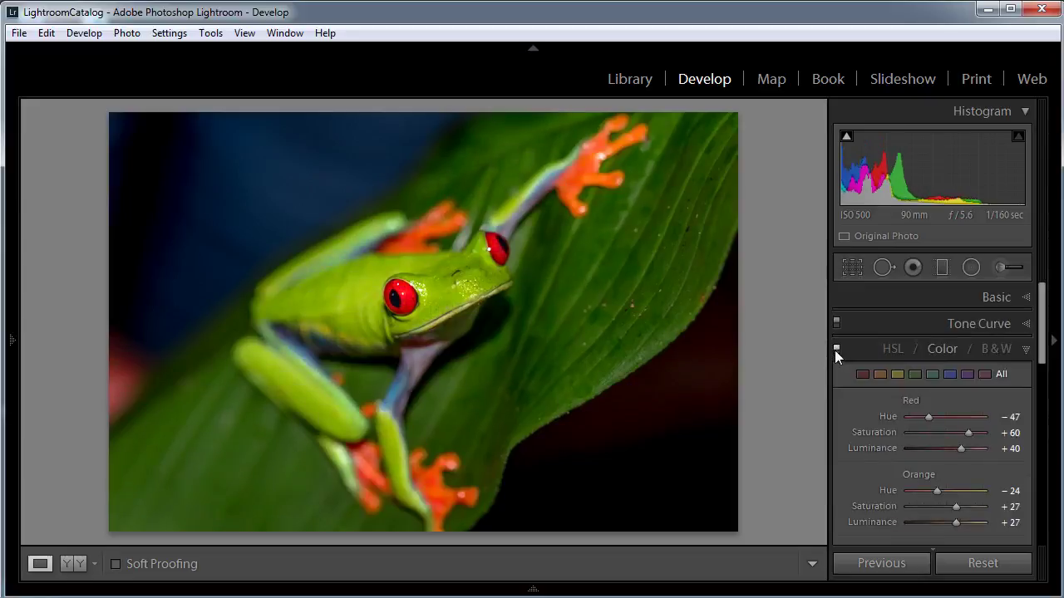
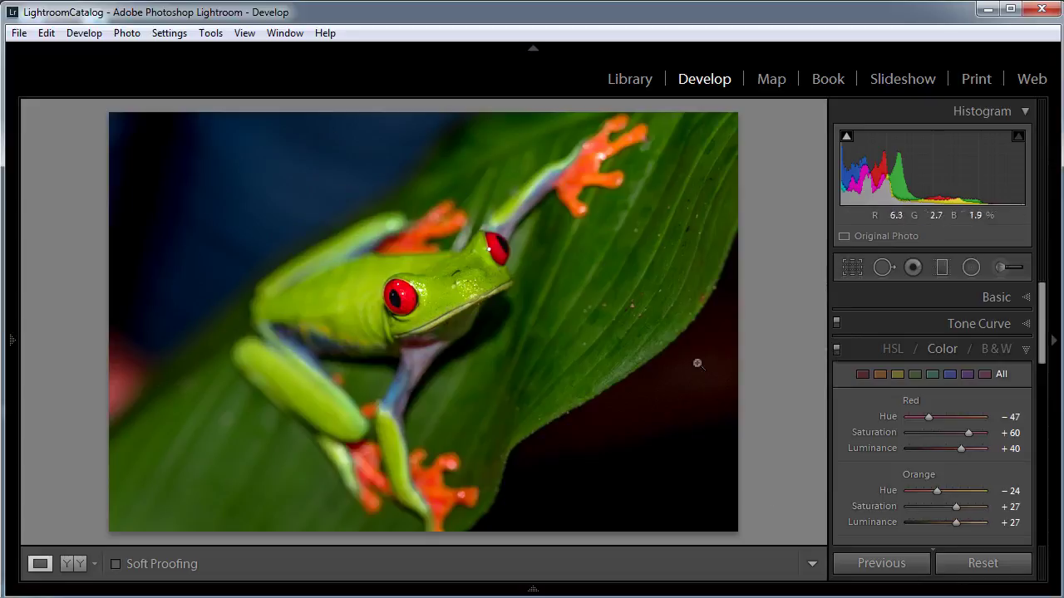
Prepare a new graduated filter by resetting its effect settings, with Exposure −1.43 and Shadows −100.
left_click(943, 267)
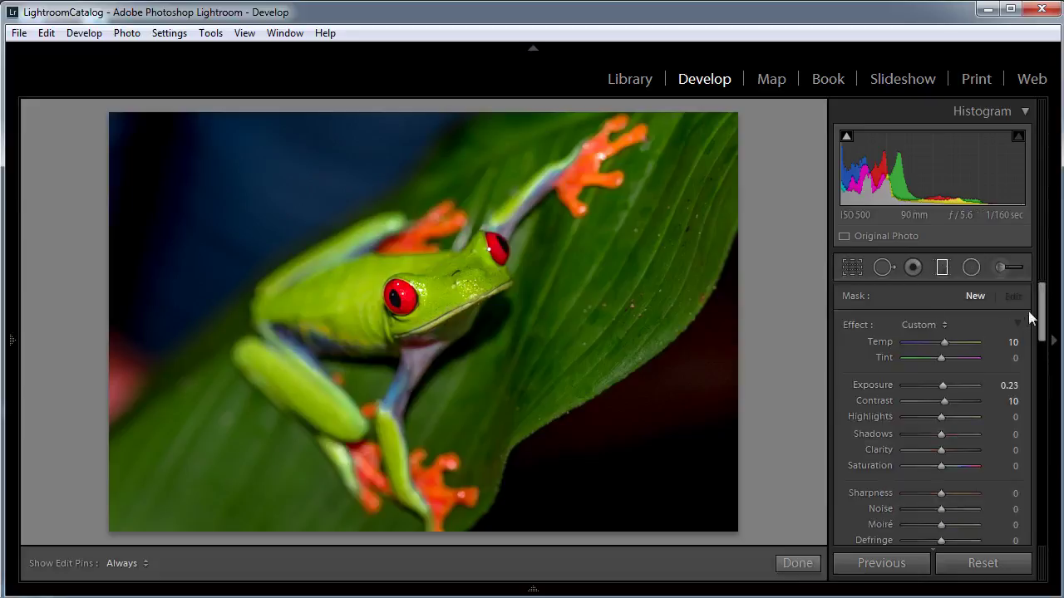
mouse_move(1044, 309)
left_mouse_down()
mouse_move(1049, 332)
mouse_move(1047, 304)
left_mouse_up()
double_click(851, 325)
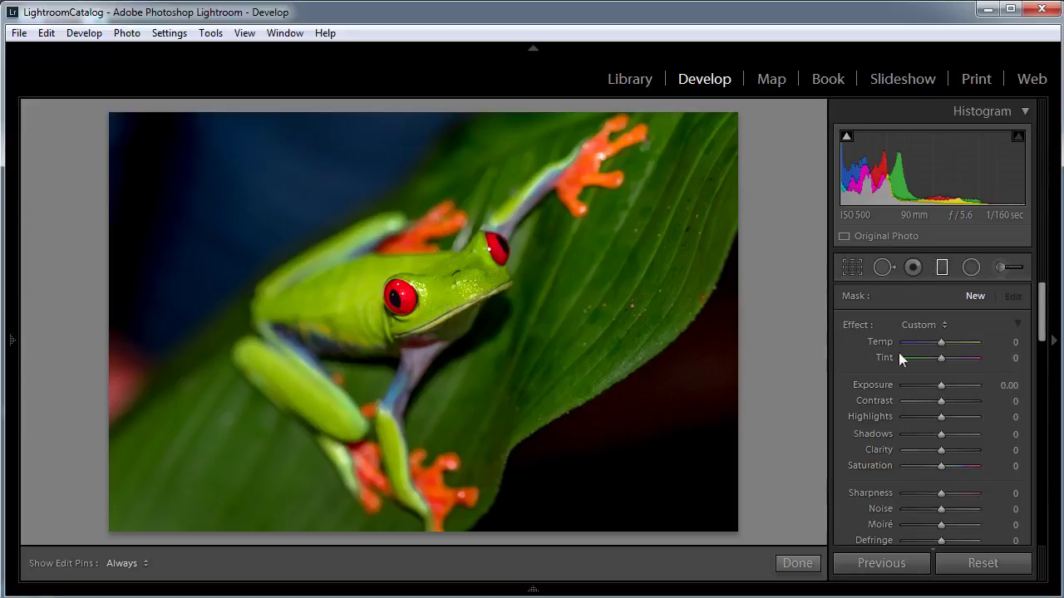
left_click_drag(943, 385, 930, 387)
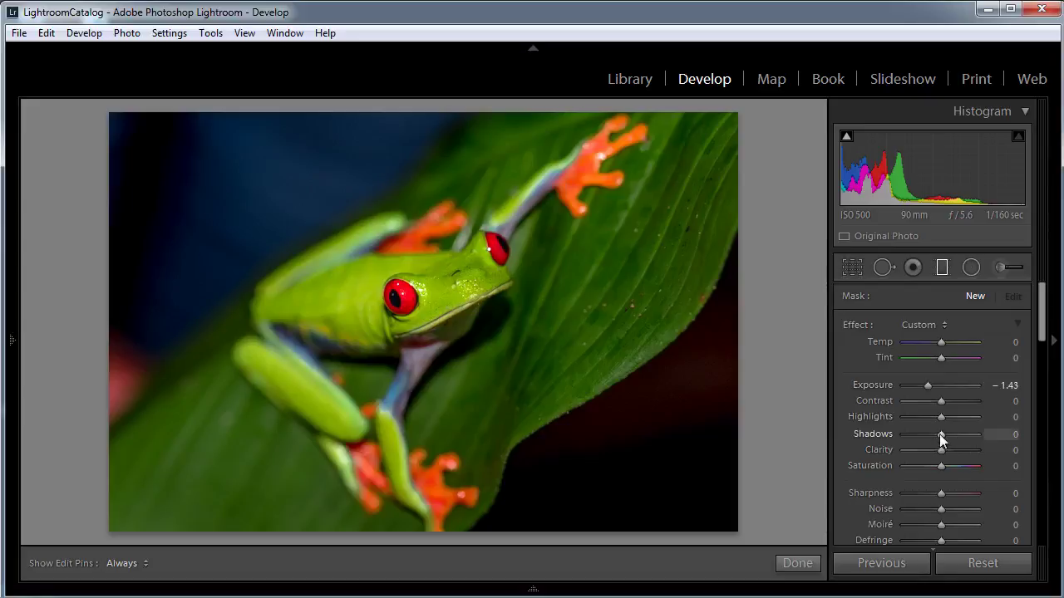
left_click_drag(941, 432, 866, 429)
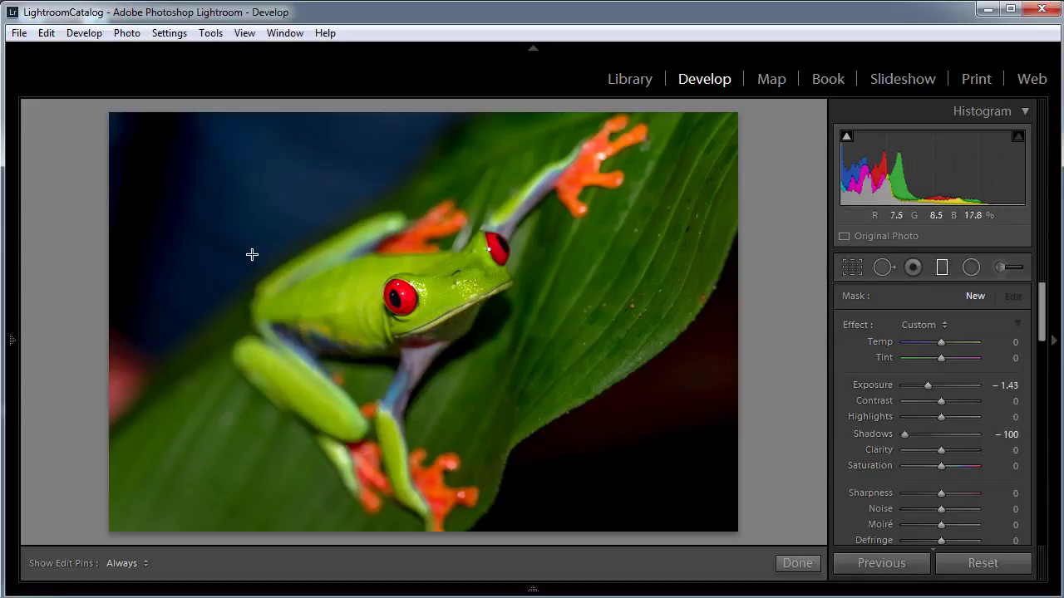
Place a graduated filter over the background behind the frog, angled along the leaf's upper edge, then duplicate it and rotate the copy.
left_click_drag(300, 205, 321, 228)
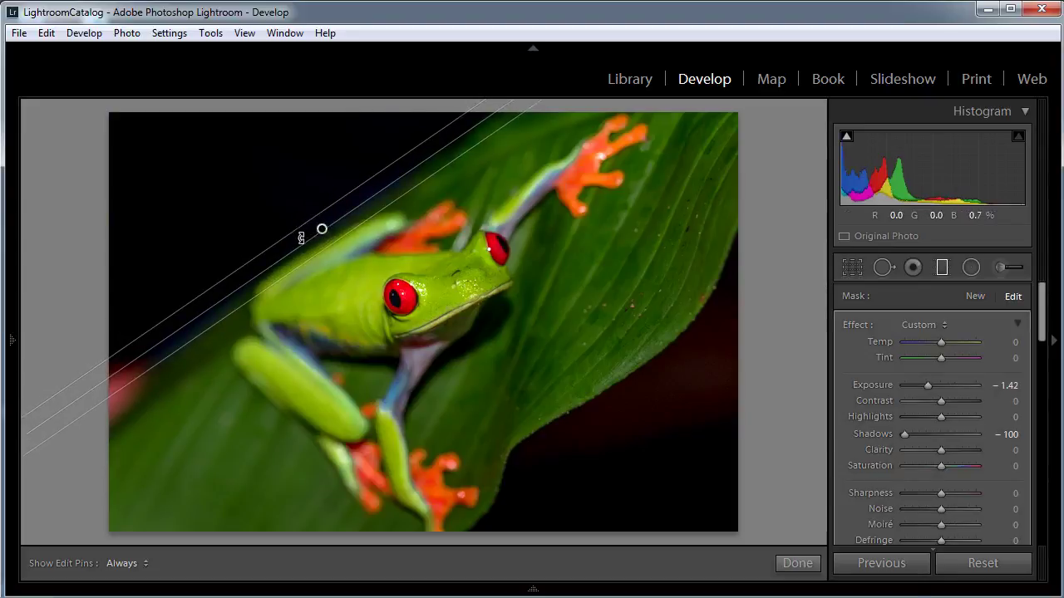
mouse_move(301, 238)
left_mouse_down()
mouse_move(325, 266)
mouse_move(332, 236)
mouse_move(300, 258)
left_mouse_up()
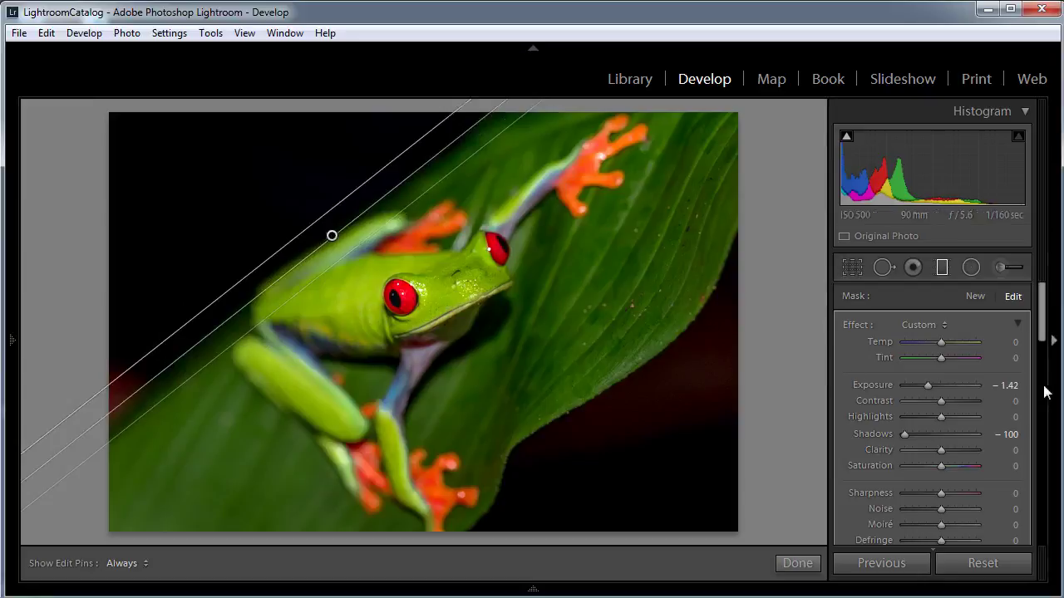
right_click(332, 237)
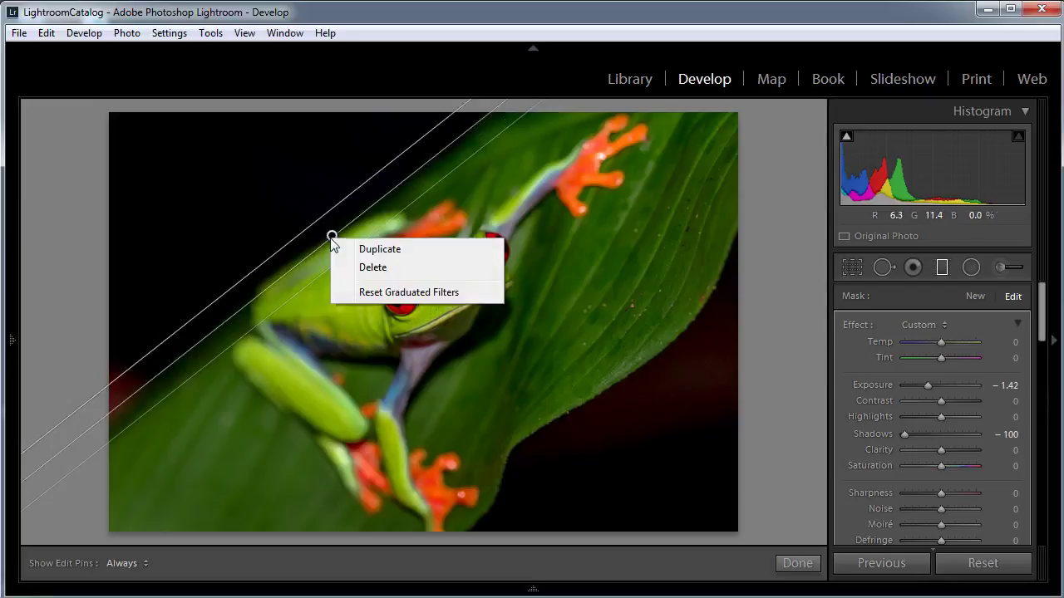
left_click(385, 250)
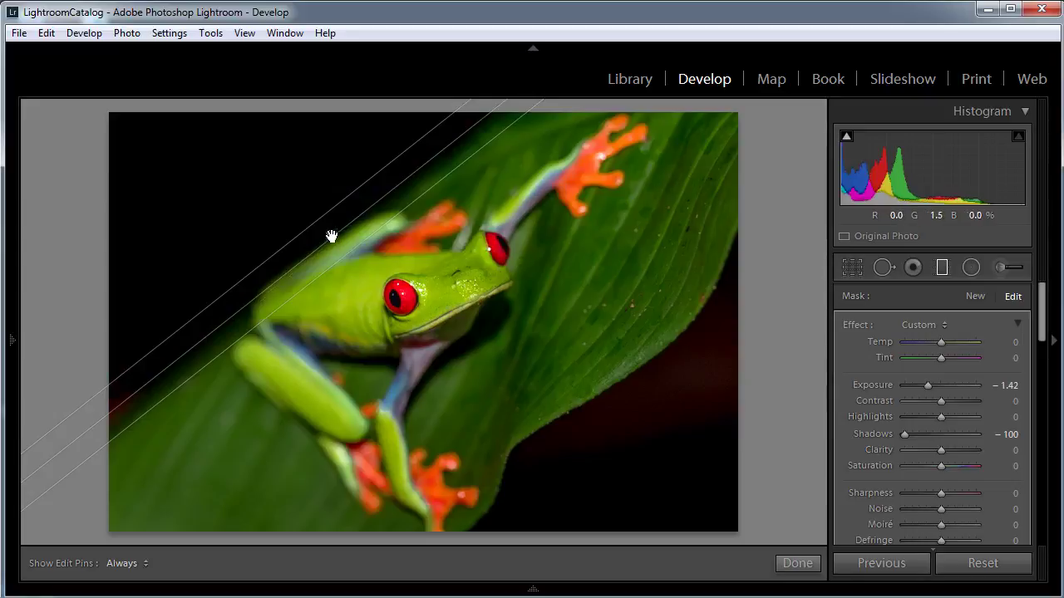
left_click_drag(328, 235, 322, 241)
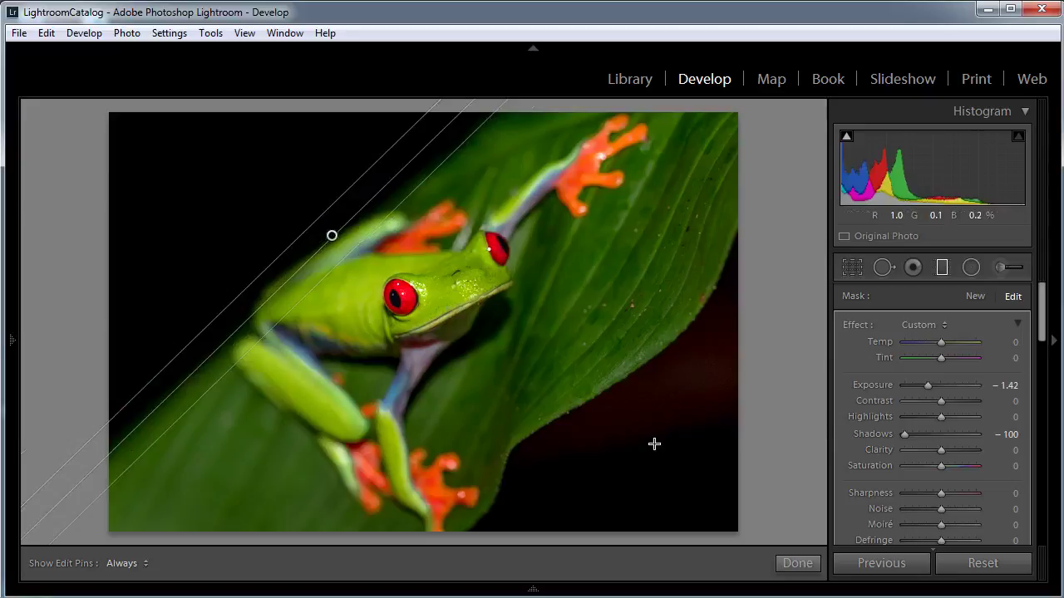
Place a graduated filter over the background below the leaf, angled along its lower edge, and duplicate the filter.
left_click_drag(640, 421, 609, 398)
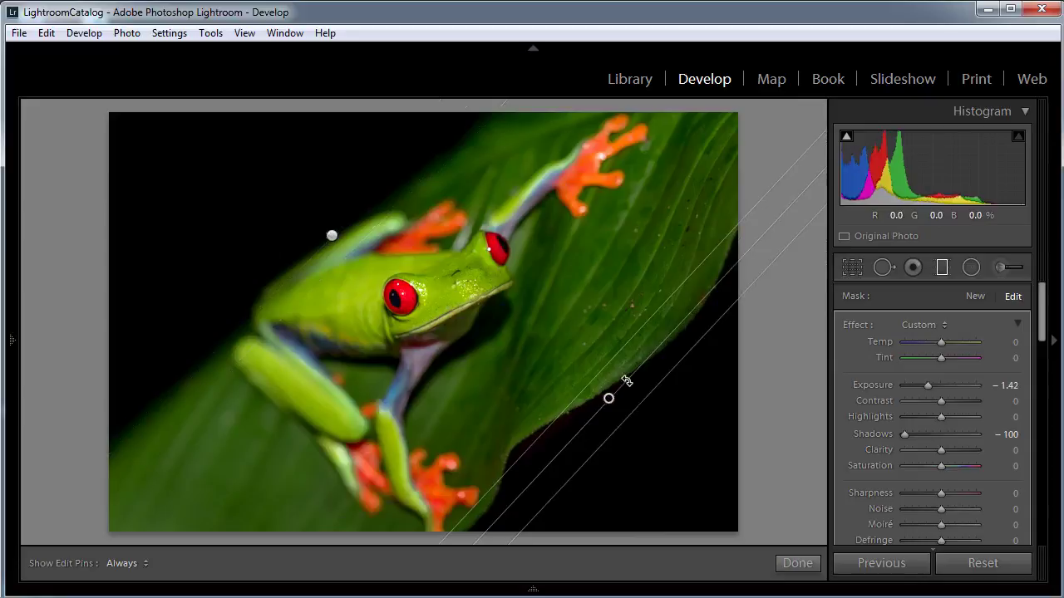
right_click(609, 398)
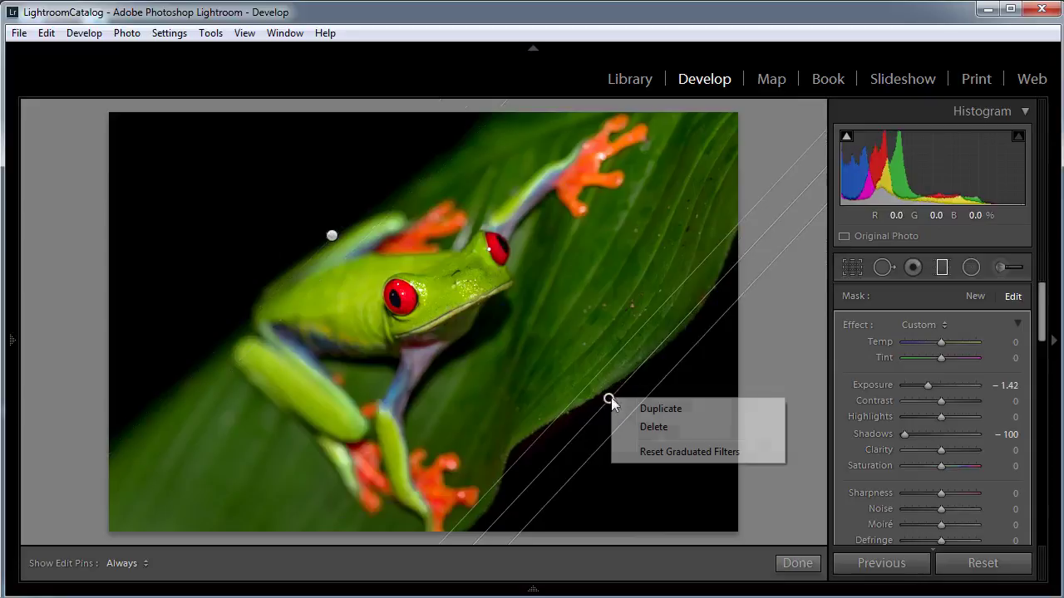
left_click(639, 408)
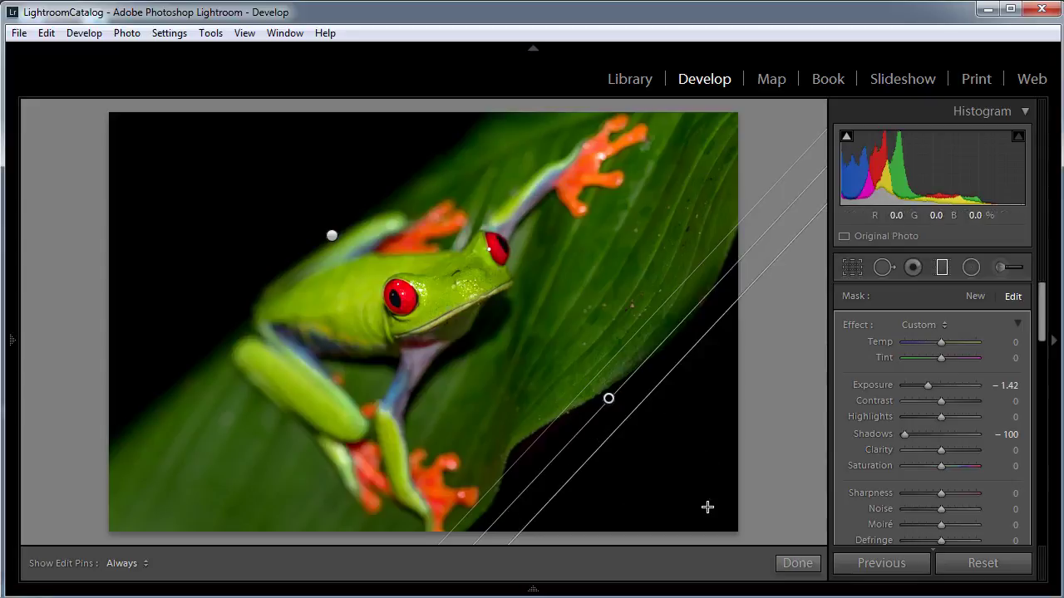
Close the graduated filter and examine the frog's head and the leaf at high magnification for debris and distracting spots.
left_click(943, 270)
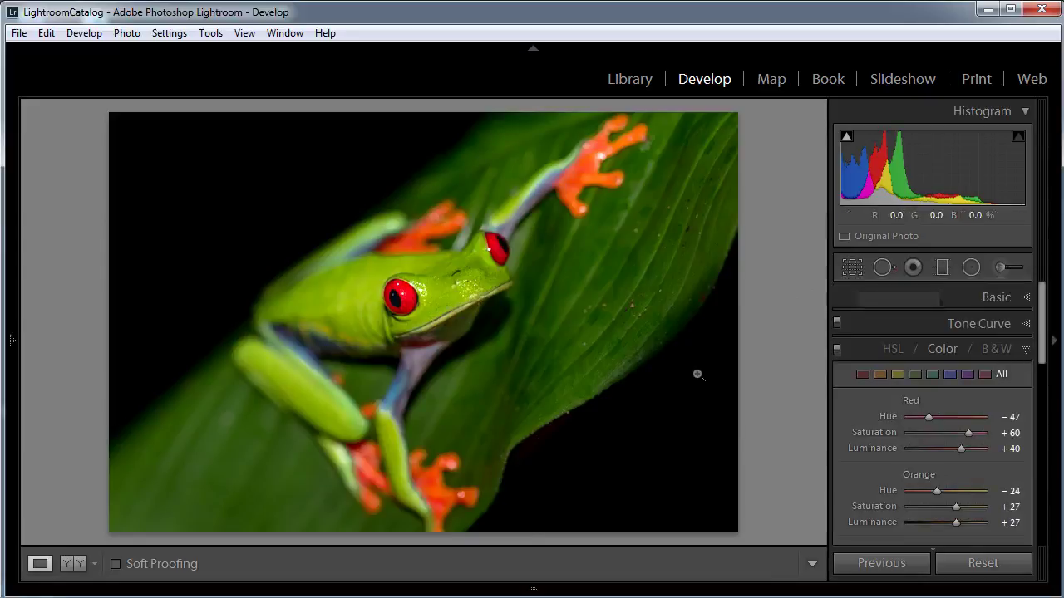
left_click(460, 279)
left_click_drag(459, 278, 505, 372)
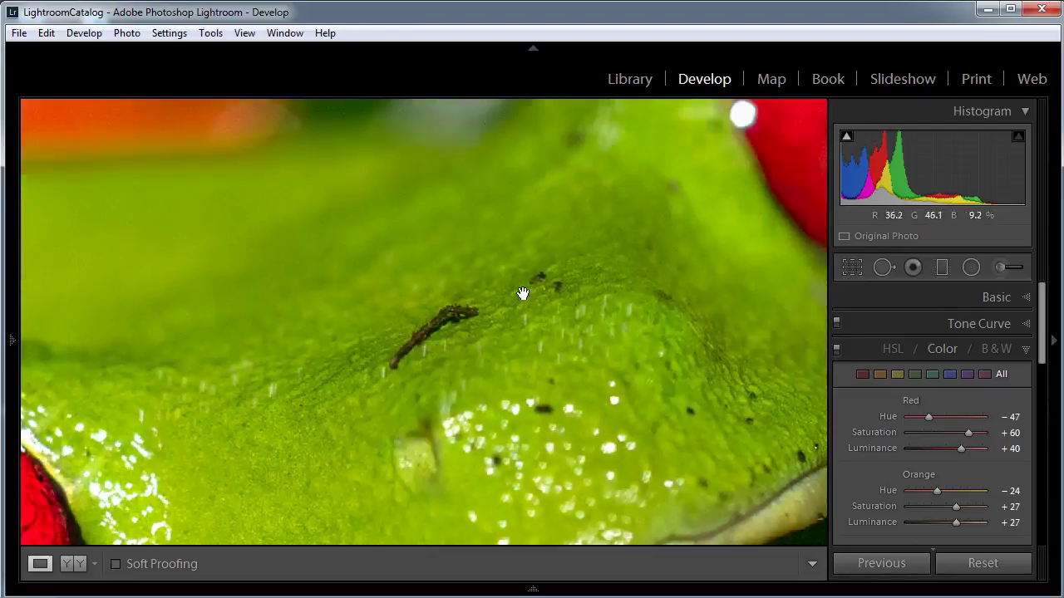
key("Right")
key("Right")
key("Right")
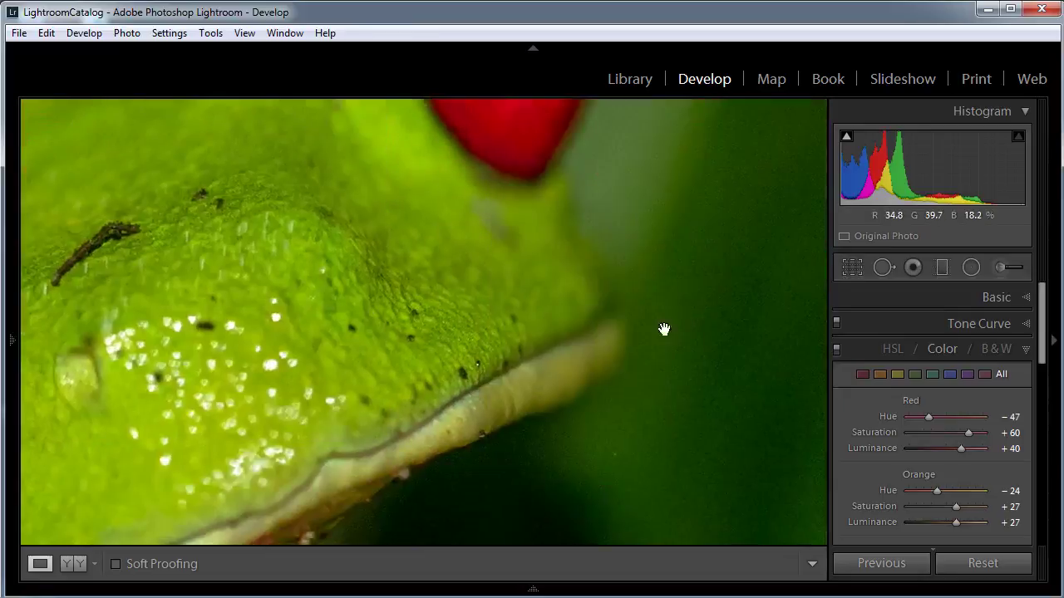
key("Right")
key("Right")
key("Right")
key("Right")
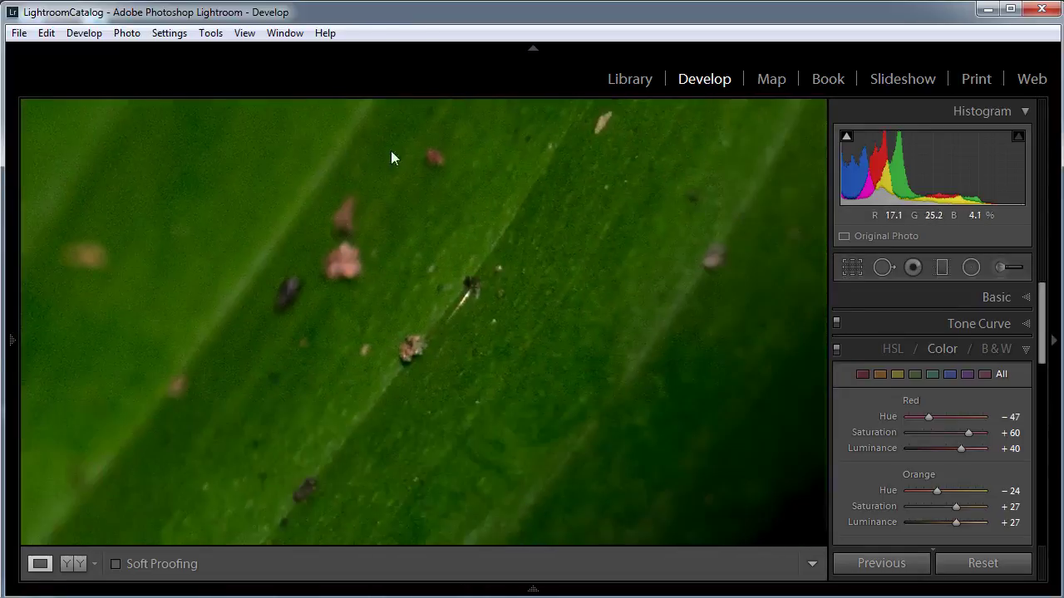
key("Right")
key("Right")
key("Right")
key("Right")
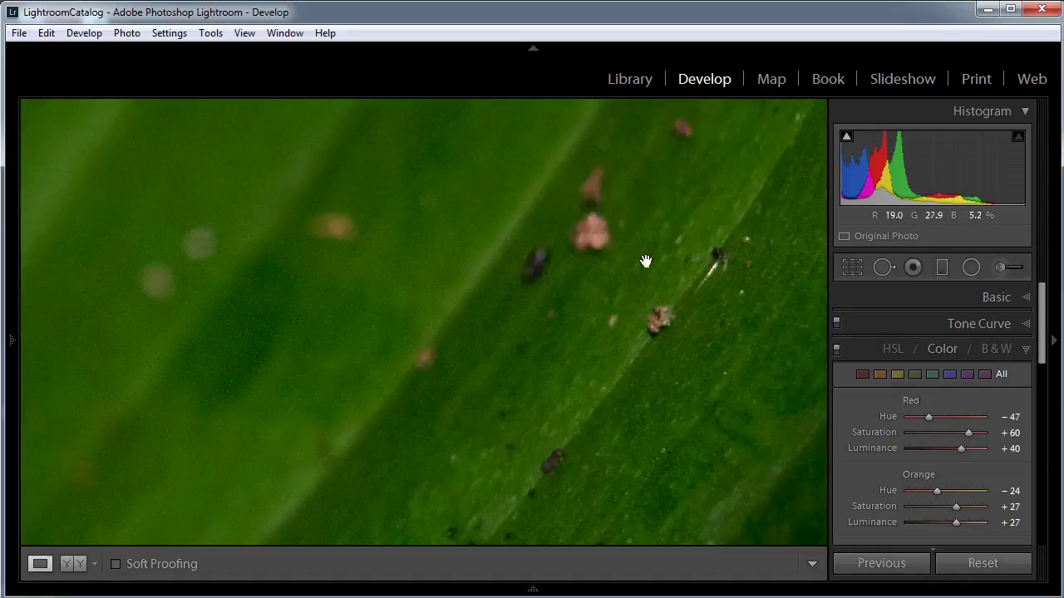
key("Right")
key("Right")
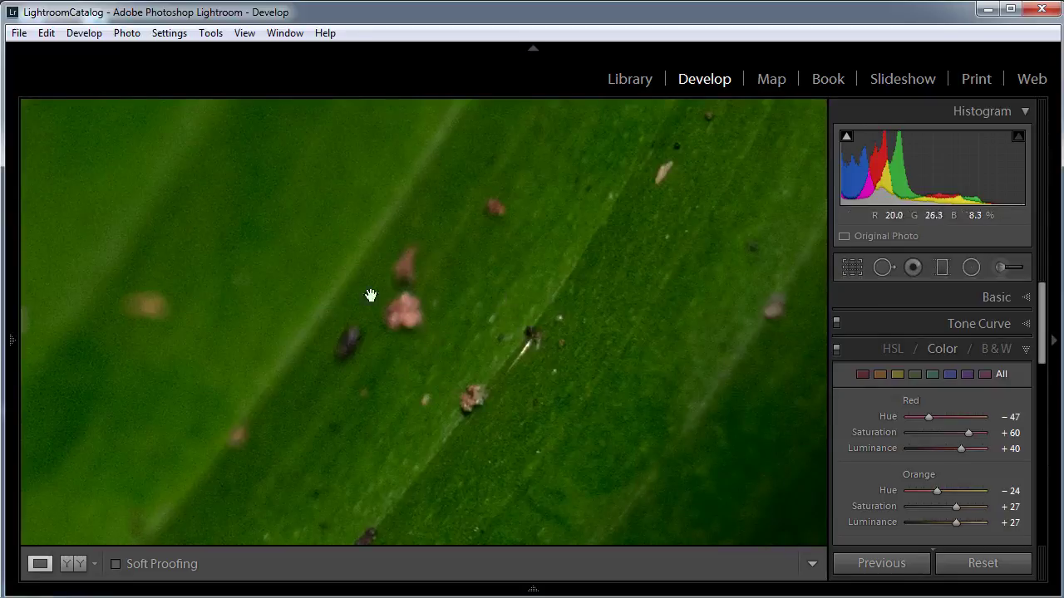
left_click_drag(399, 325, 508, 321)
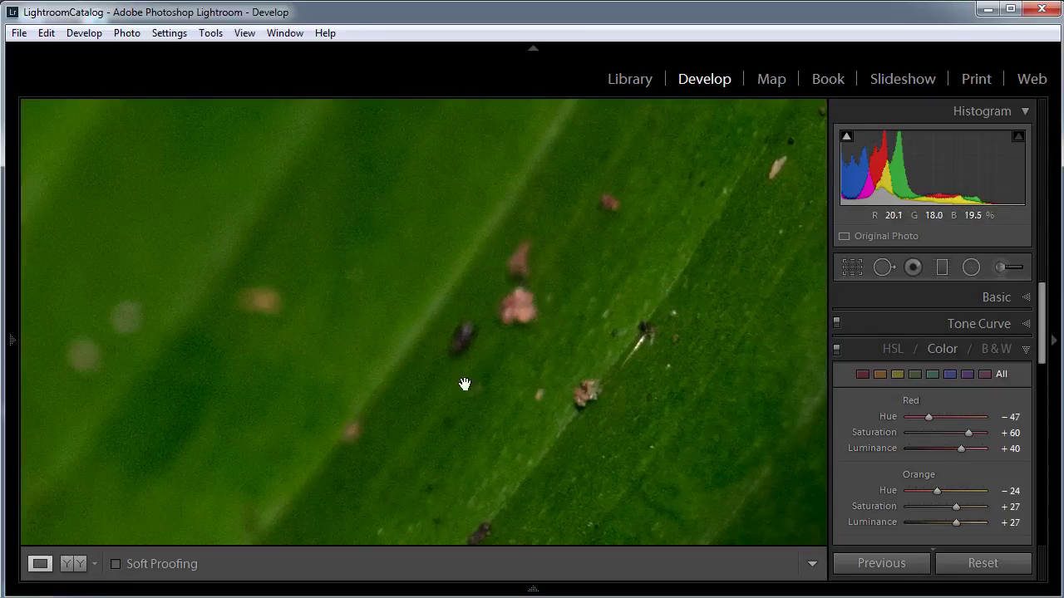
left_click(526, 363)
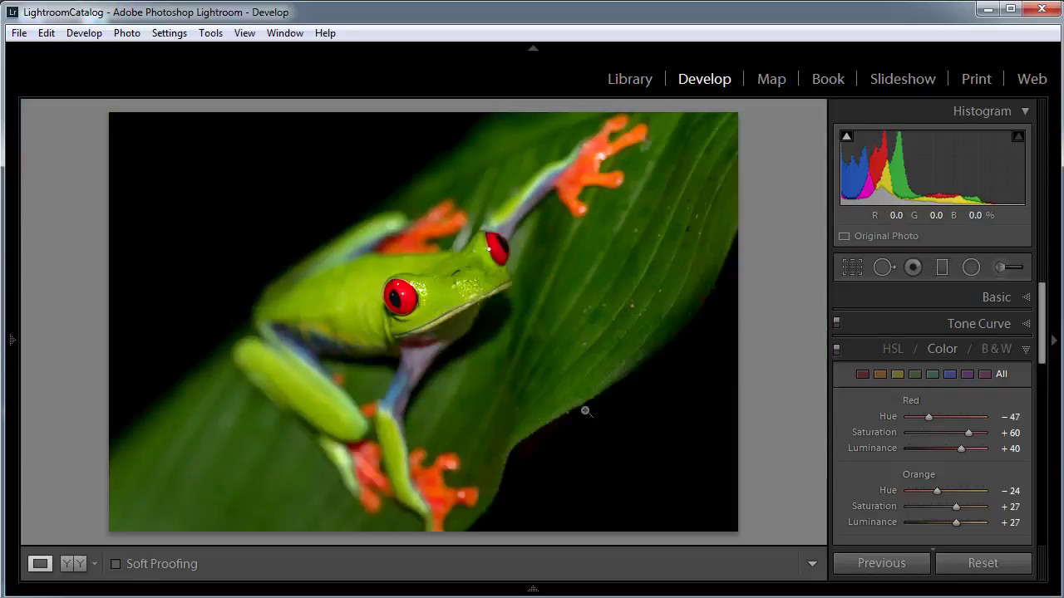
Heal the dark twig on the frog's head with one Spot Removal stroke, using brush size 36.
left_click(454, 279)
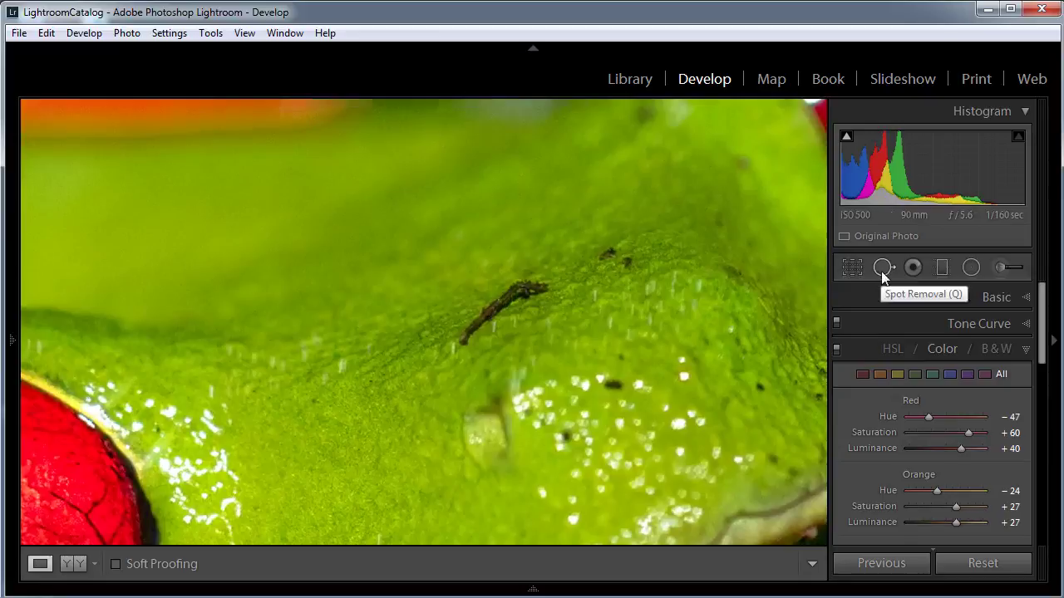
left_click(883, 268)
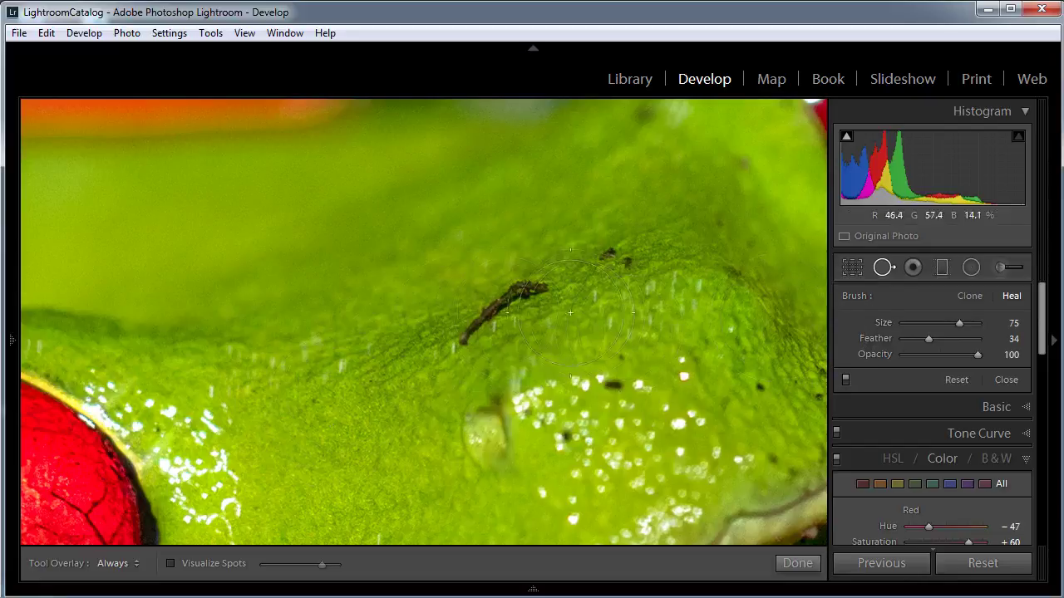
scroll(504, 309, "down", 5)
scroll(504, 309, "down", 7)
left_click_drag(603, 314, 581, 342)
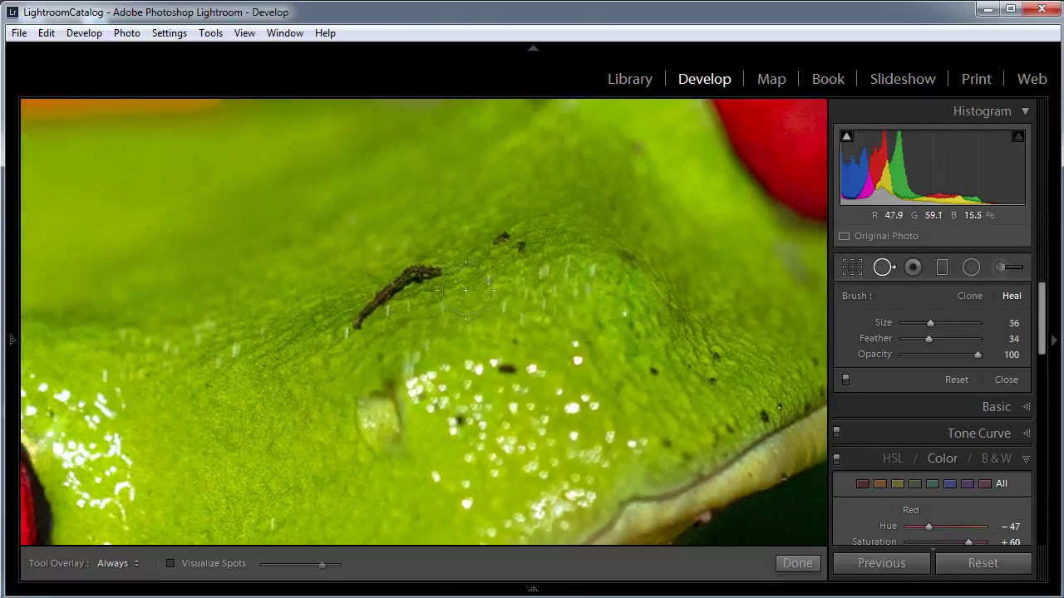
left_click_drag(435, 273, 376, 308)
left_click_drag(374, 310, 374, 310)
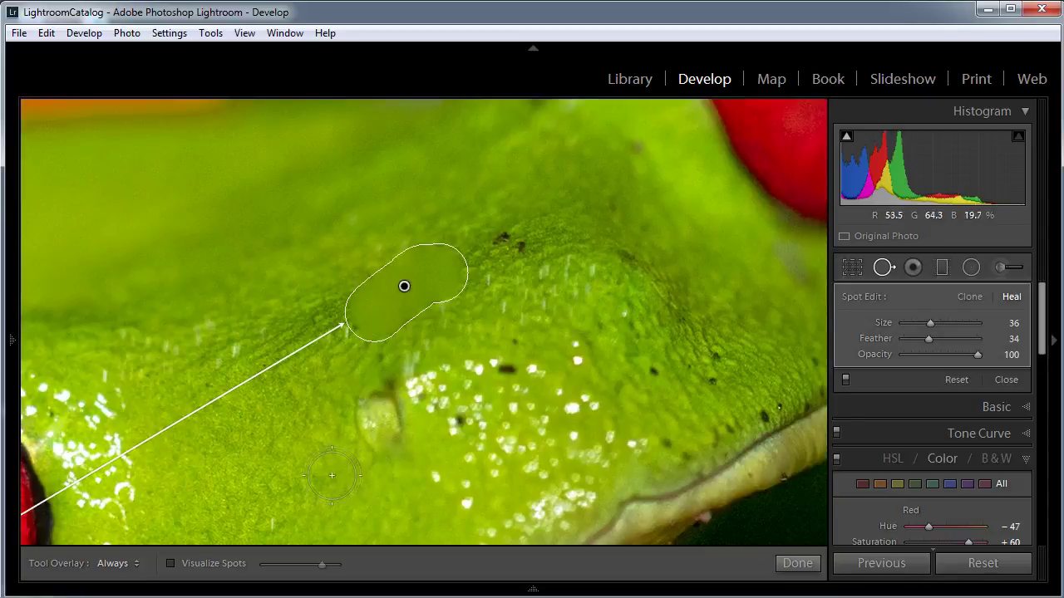
Move the twig repair's source area from below the eye to the matching skin texture between the eye and the repair.
mouse_move(434, 412)
left_mouse_down()
mouse_move(538, 354)
mouse_move(574, 367)
left_mouse_up()
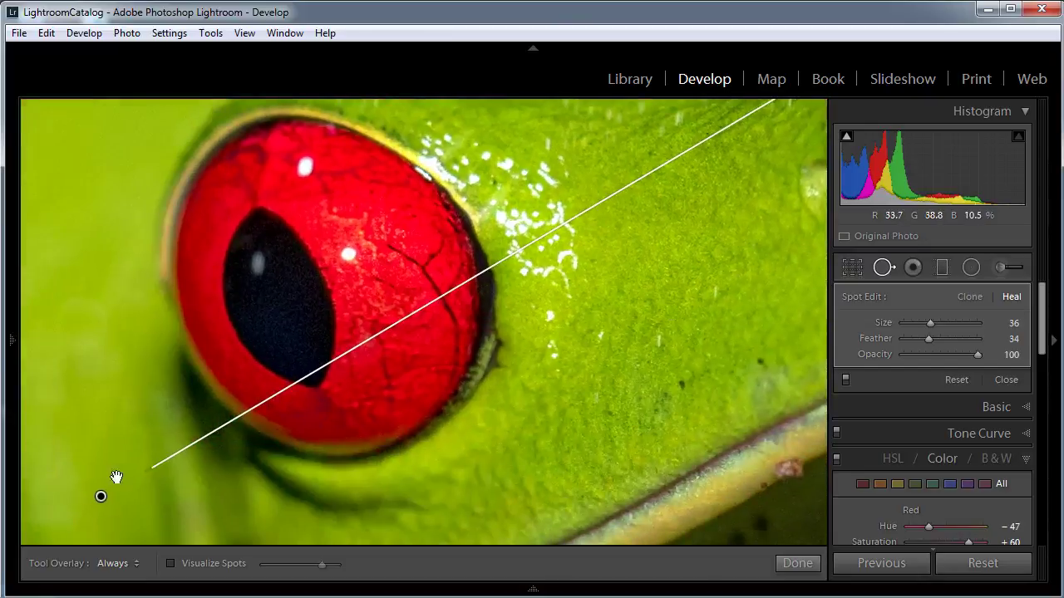
mouse_move(101, 494)
left_mouse_down()
mouse_move(612, 219)
mouse_move(671, 163)
left_mouse_up()
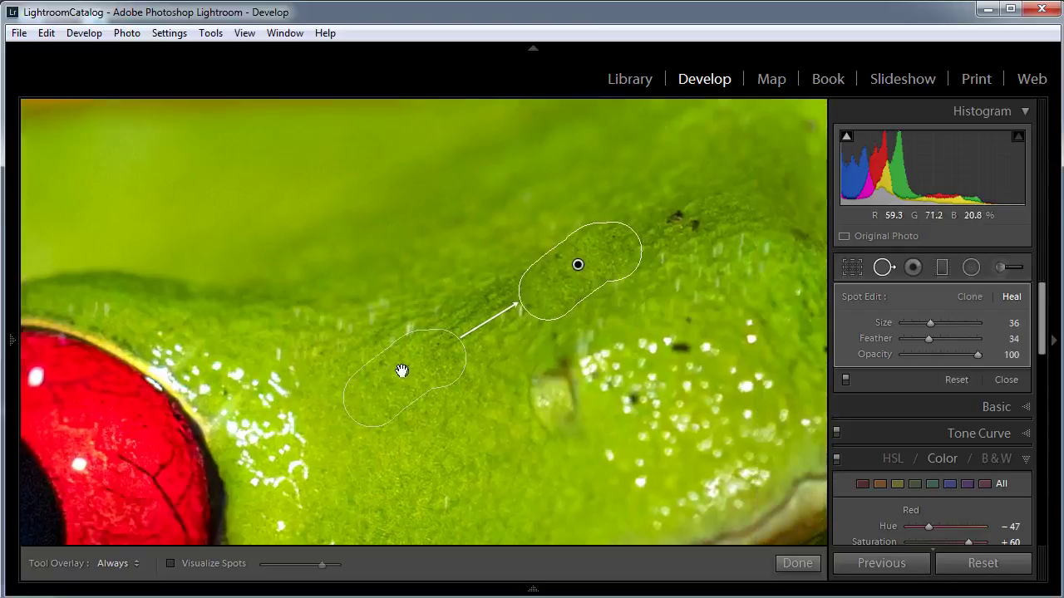
left_click_drag(402, 368, 428, 334)
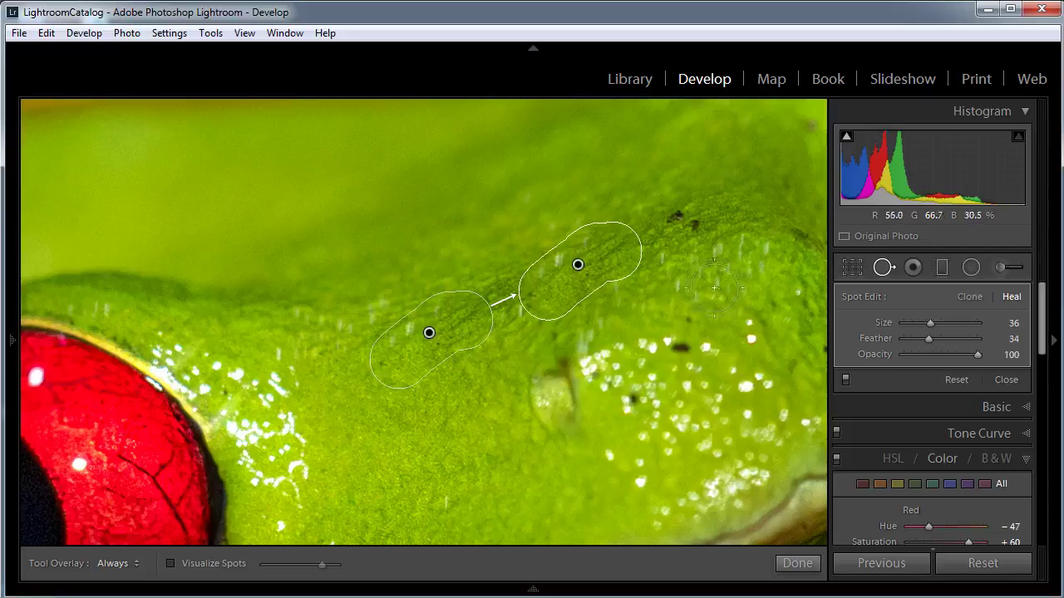
Heal the small dark specks on the ridge of the frog's snout with a size 26 spot, sampling the skin right beside them.
key("Escape")
left_click(674, 216)
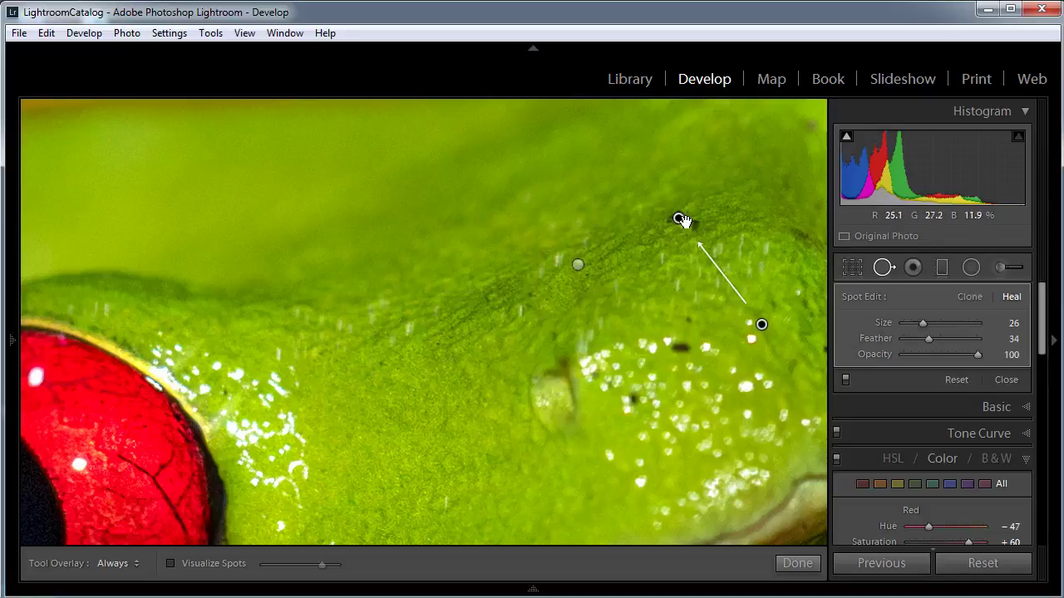
mouse_move(761, 324)
left_mouse_down()
mouse_move(773, 294)
mouse_move(746, 207)
left_mouse_up()
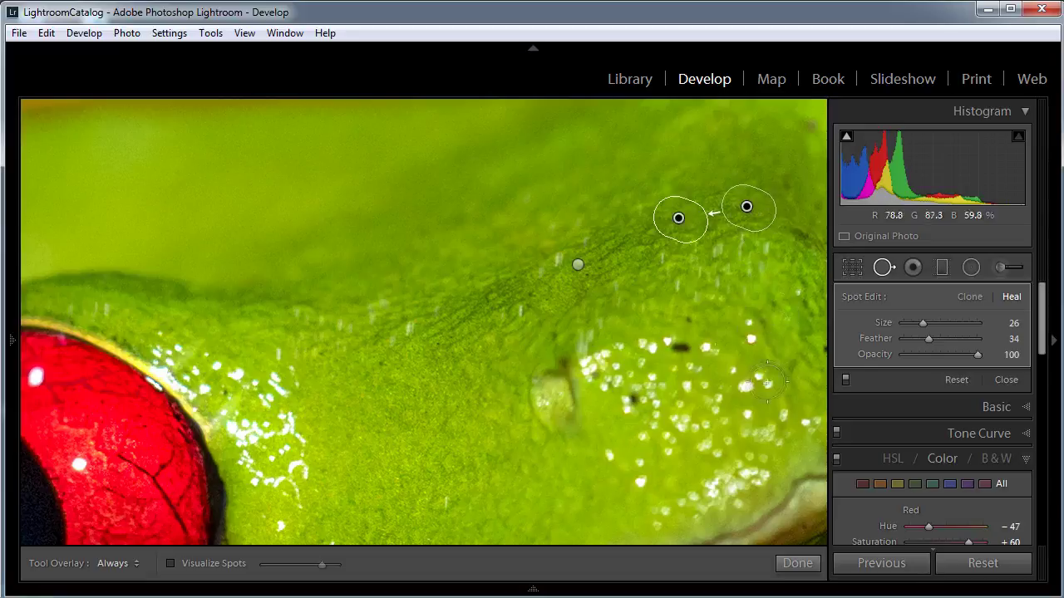
Heal the dark speck among the snout's white highlights with a size 22 spot and move its source close to the repair.
left_click_drag(712, 385, 590, 380)
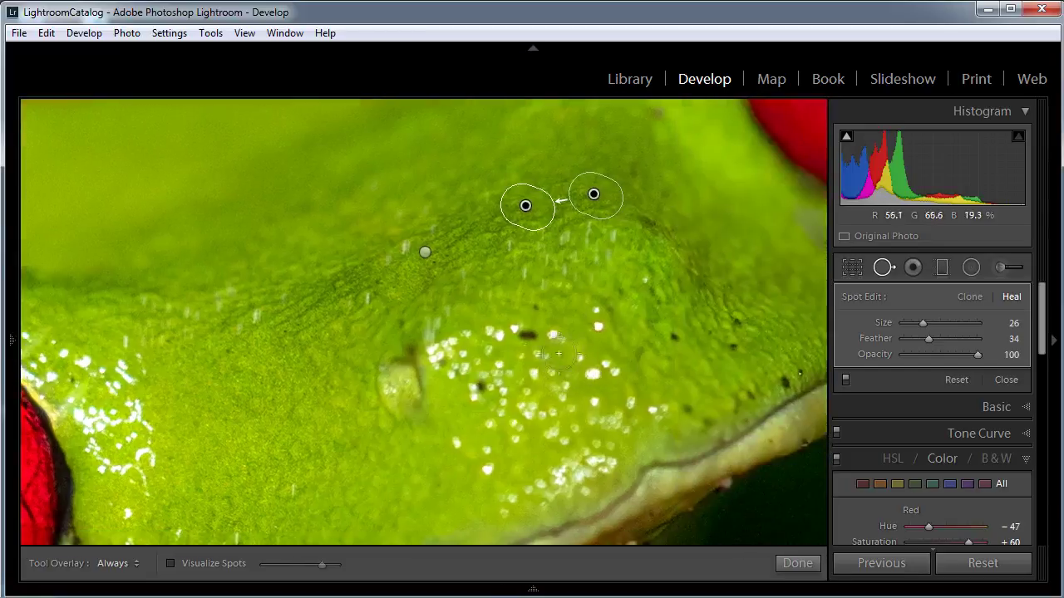
left_click(525, 335)
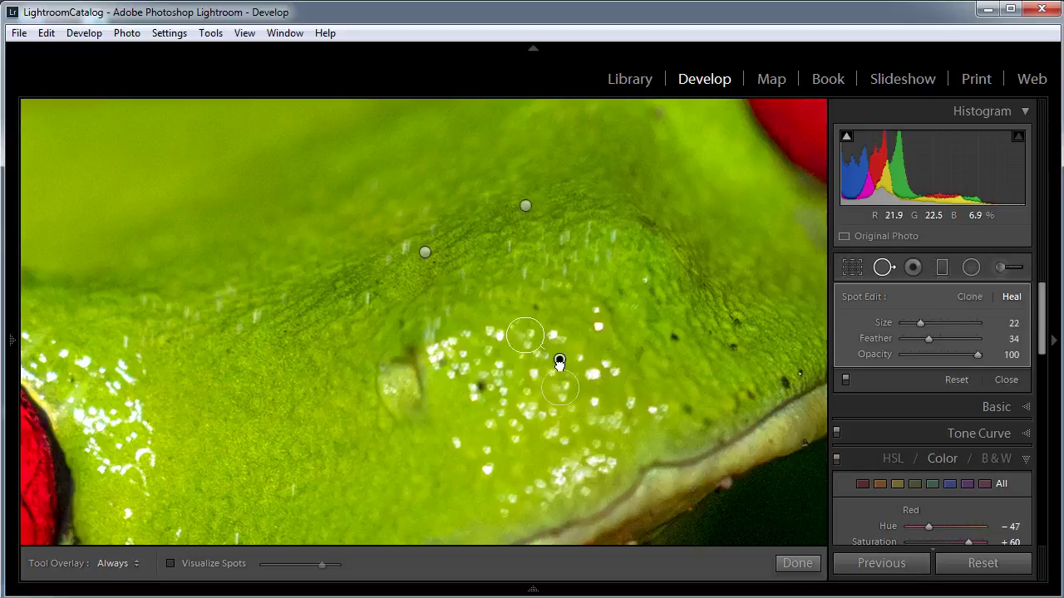
key("Delete")
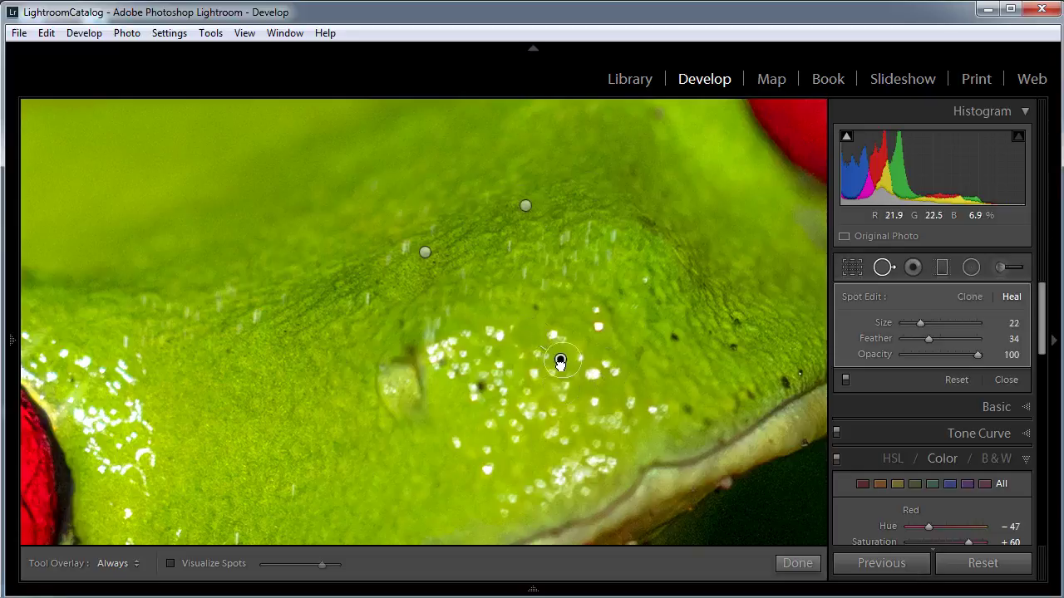
left_click(560, 362)
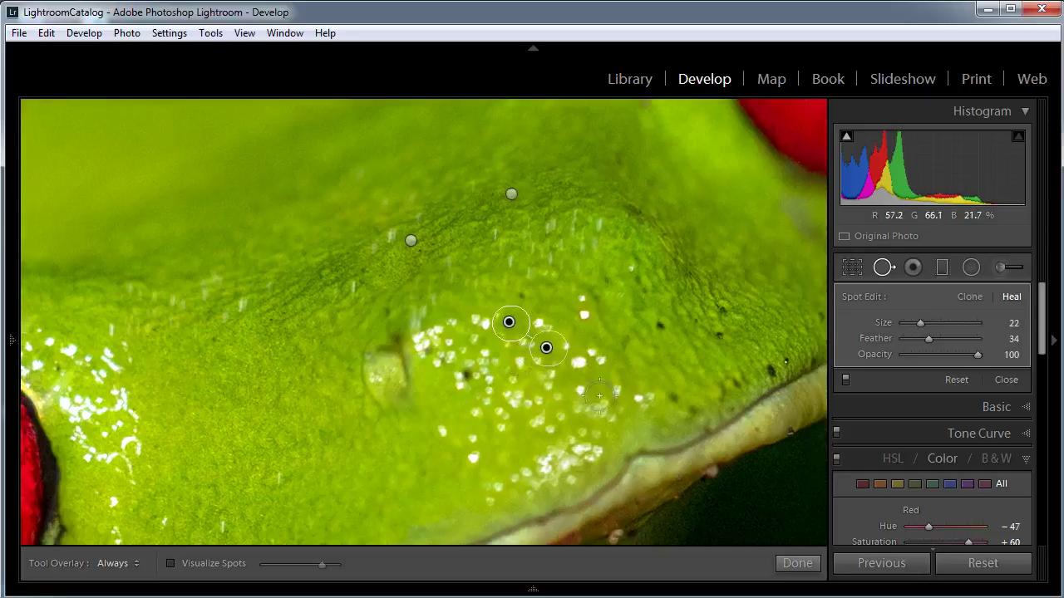
Heal the remaining debris spots across the leaf, using size 20 for the last ones, and finish spot removal.
scroll(591, 400, "right", 3)
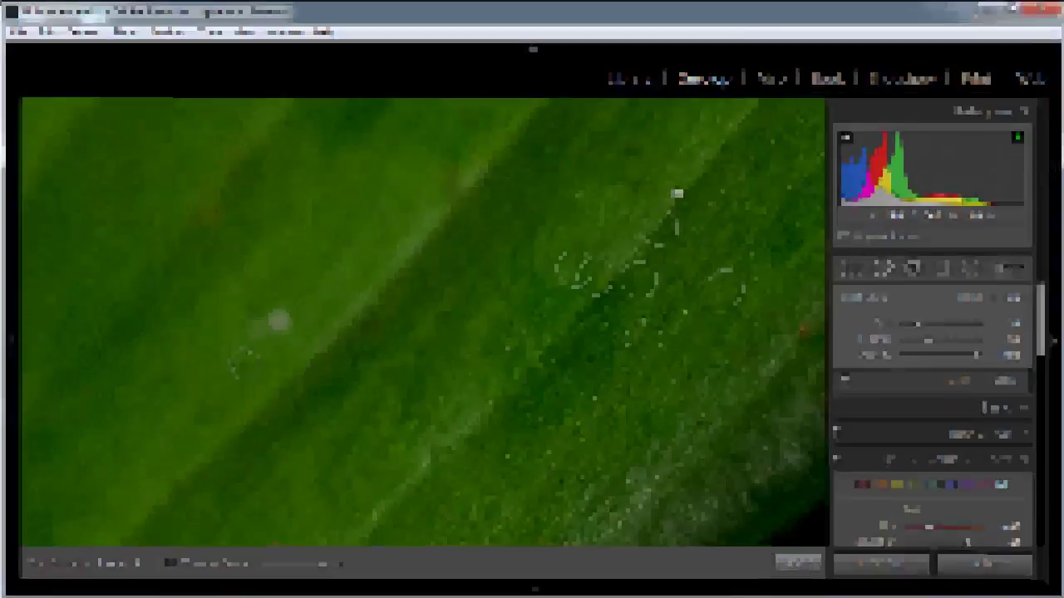
left_click(279, 323)
mouse_move(423, 144)
left_mouse_down()
mouse_move(368, 175)
mouse_move(314, 232)
left_mouse_up()
left_click(207, 214)
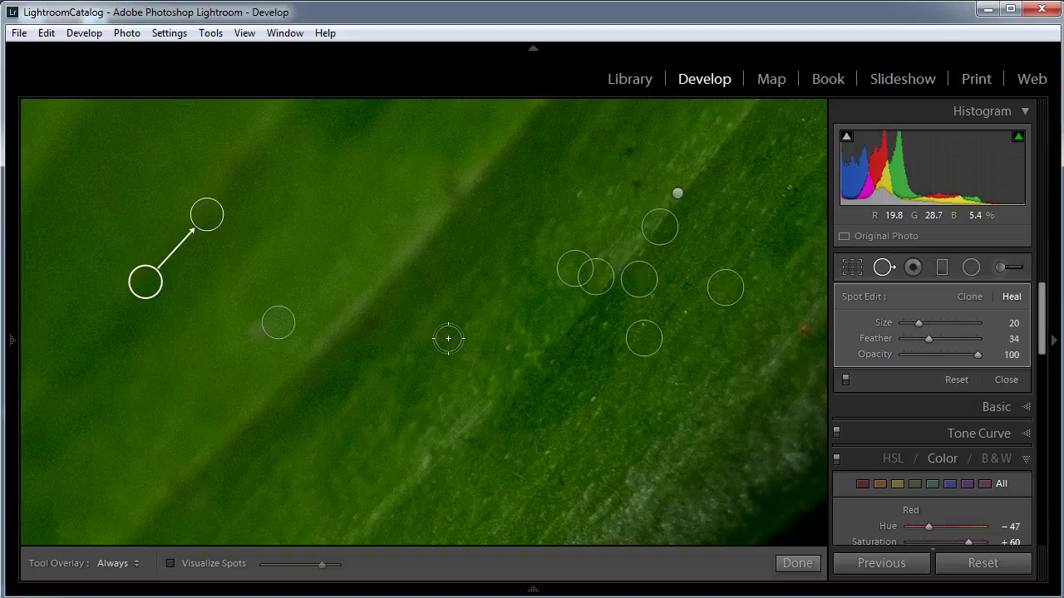
key("ctrl+minus")
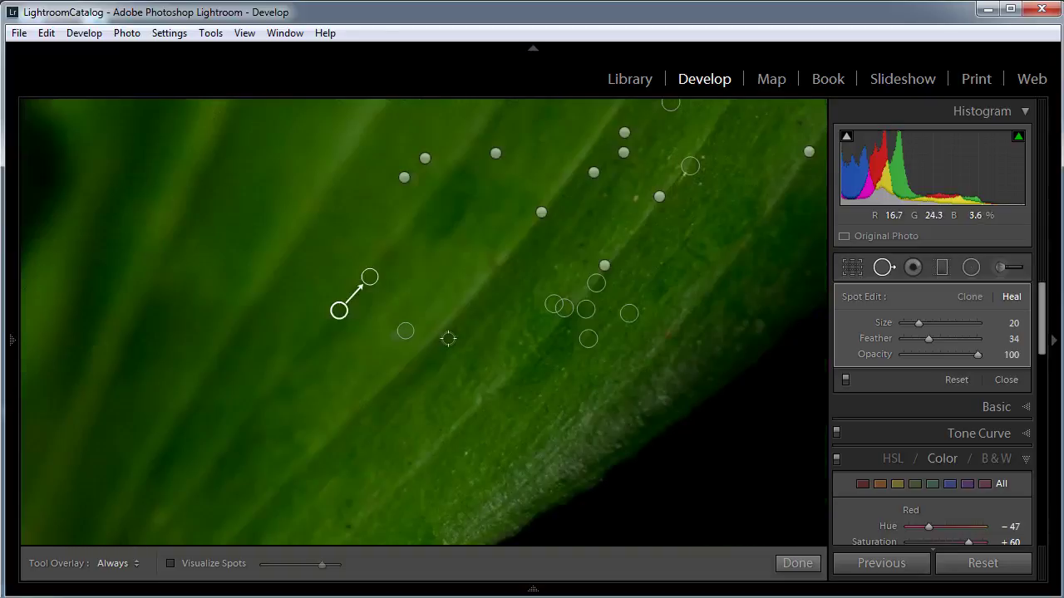
key("ctrl+minus")
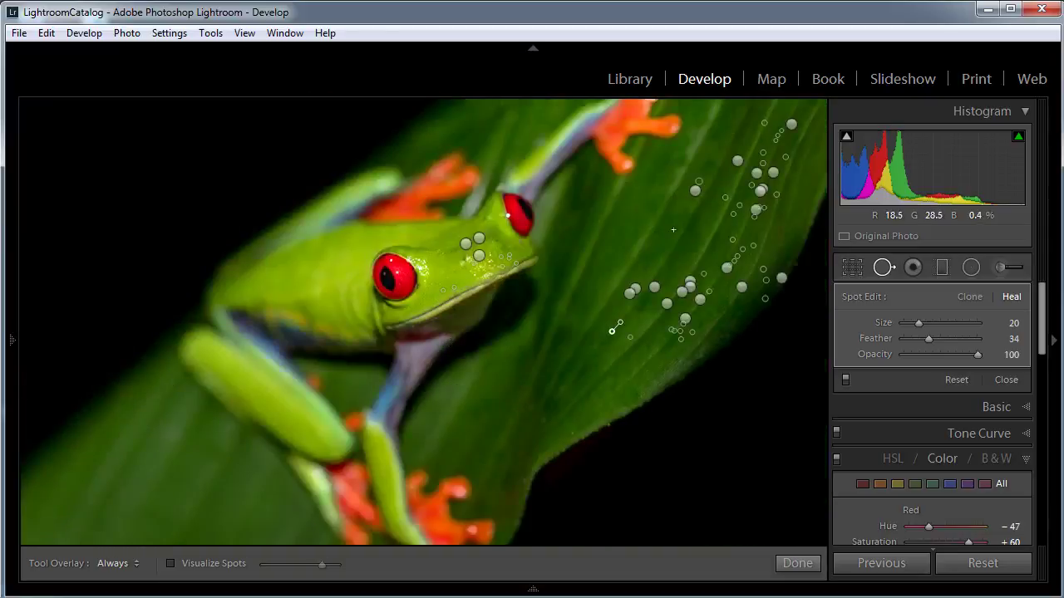
scroll(682, 233, "up", 3)
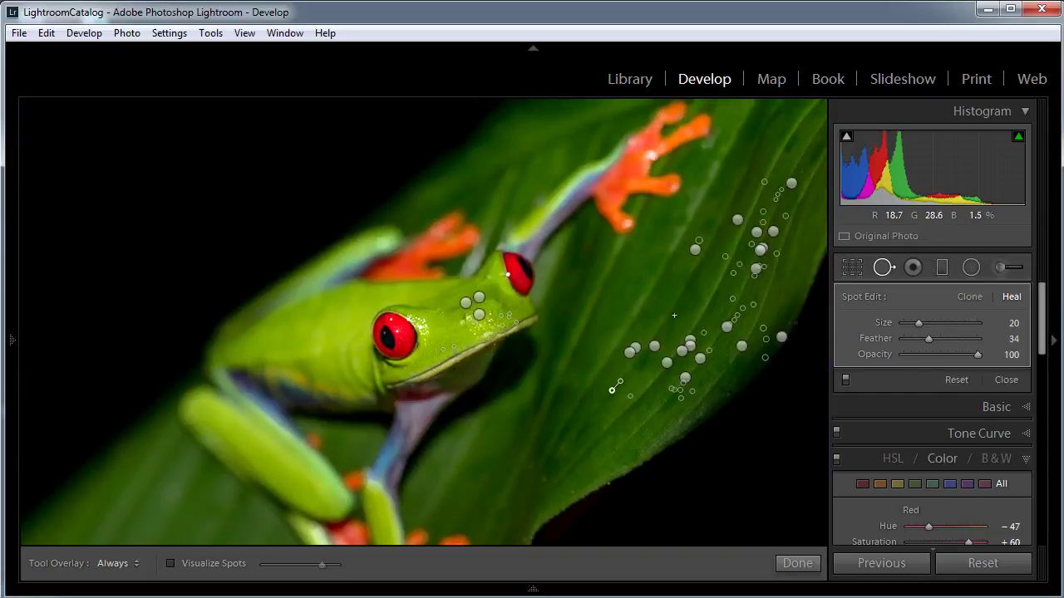
left_click(809, 568)
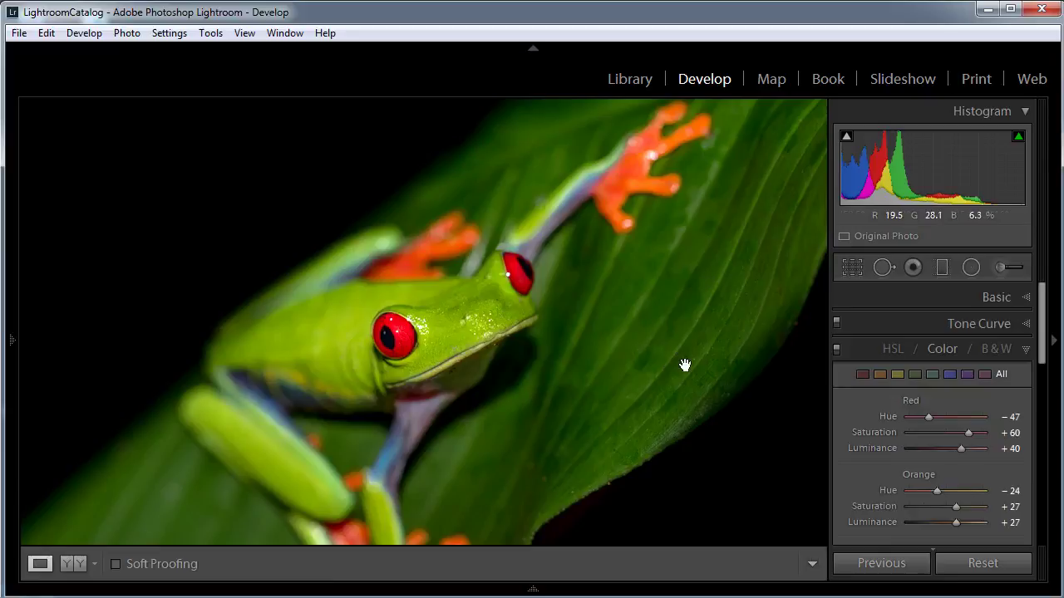
Compare the edited photo with its original state, and fit the whole image in the view.
key("backslash")
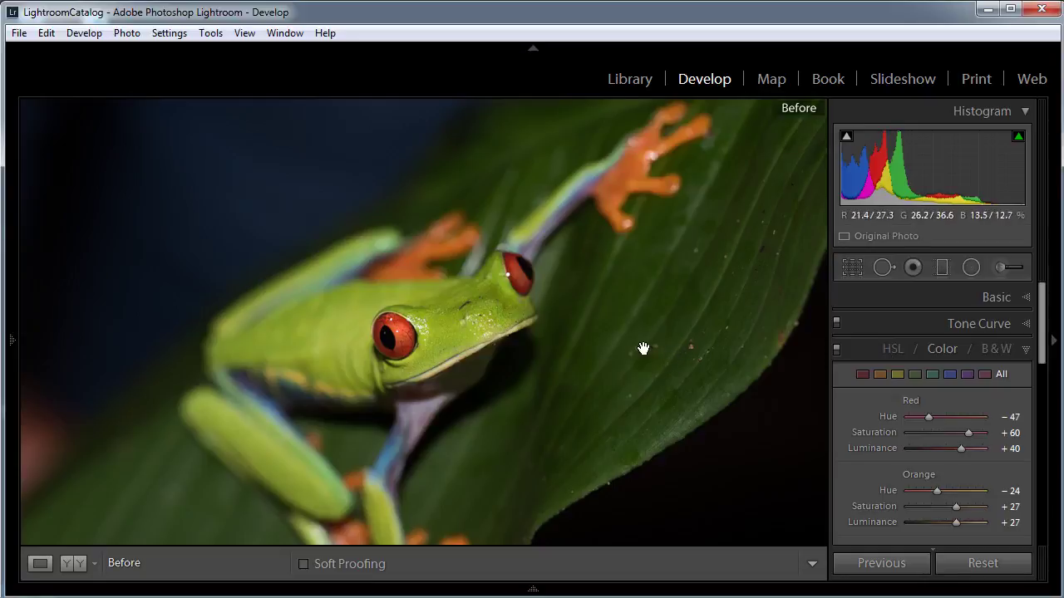
key("backslash")
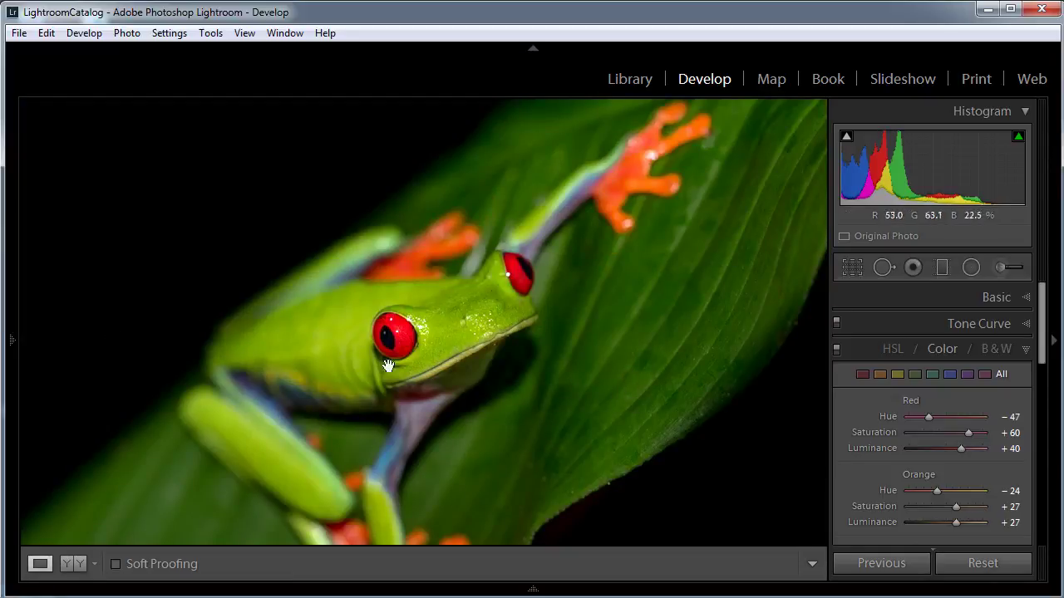
mouse_move(15, 336)
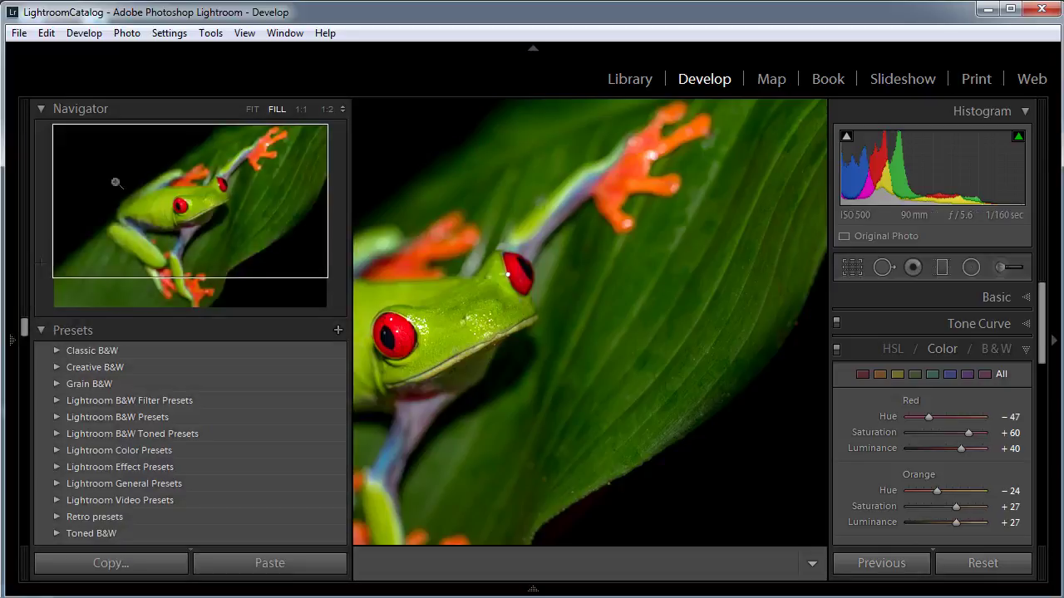
left_click(252, 110)
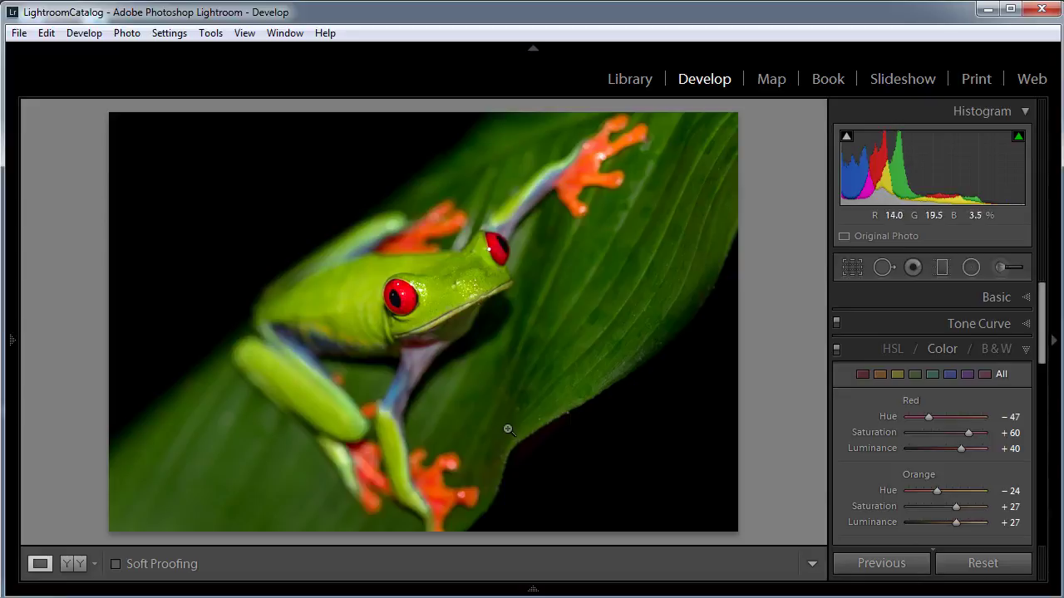
Open the Detail settings and aim the sharpening preview at the frog's front eye.
left_click_drag(1043, 333, 1045, 501)
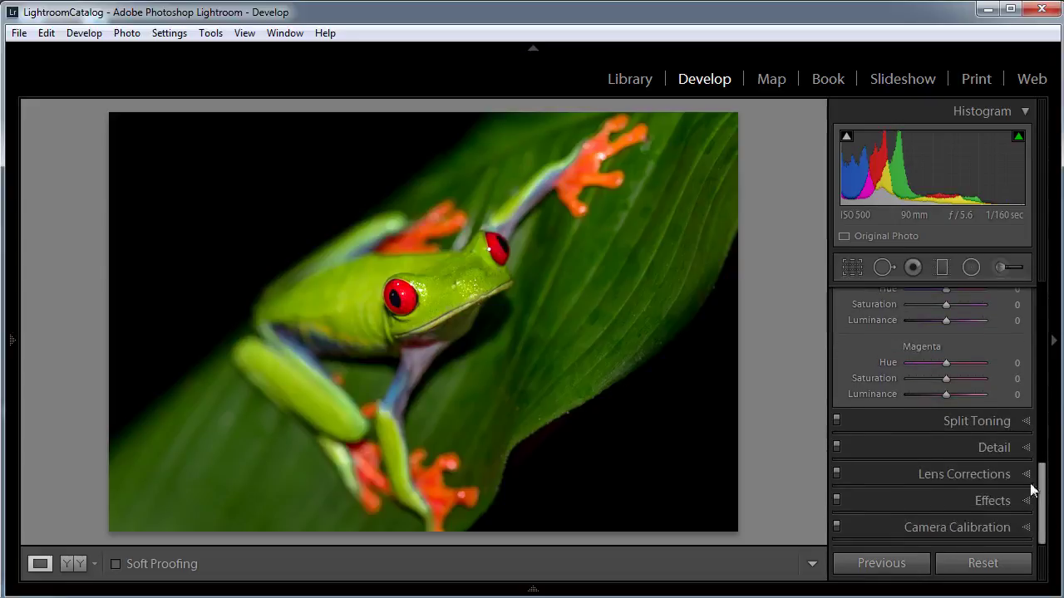
left_click(987, 448)
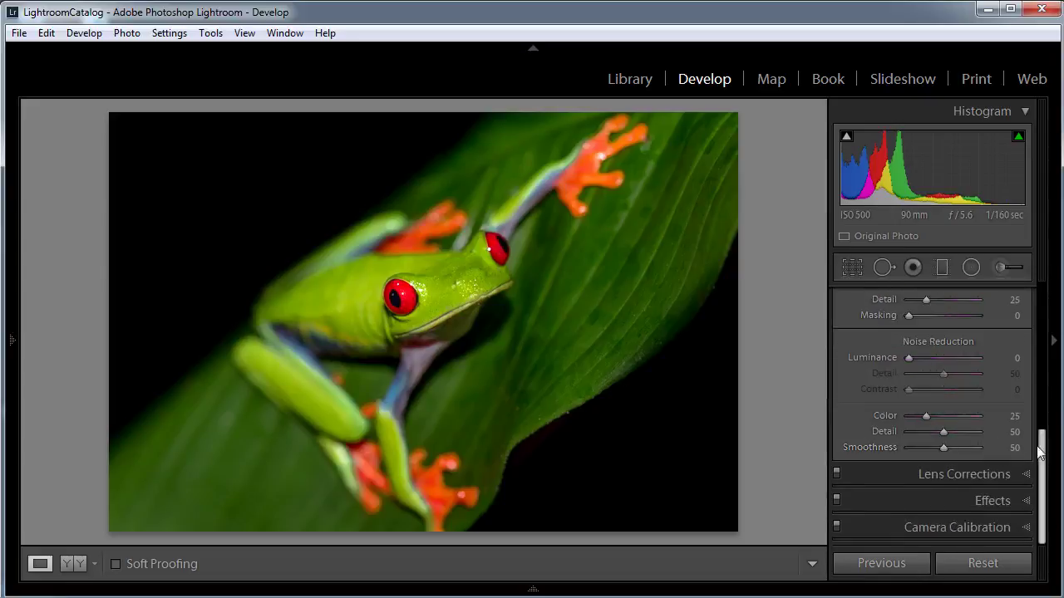
scroll(1044, 449, "up", 1)
left_click_drag(1045, 448, 1039, 354)
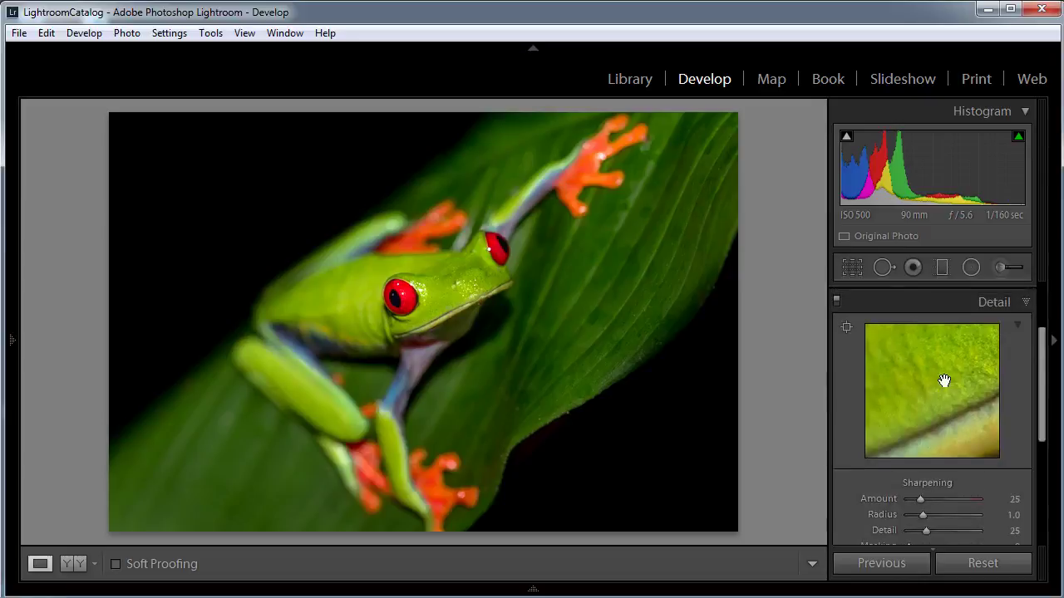
left_click(847, 327)
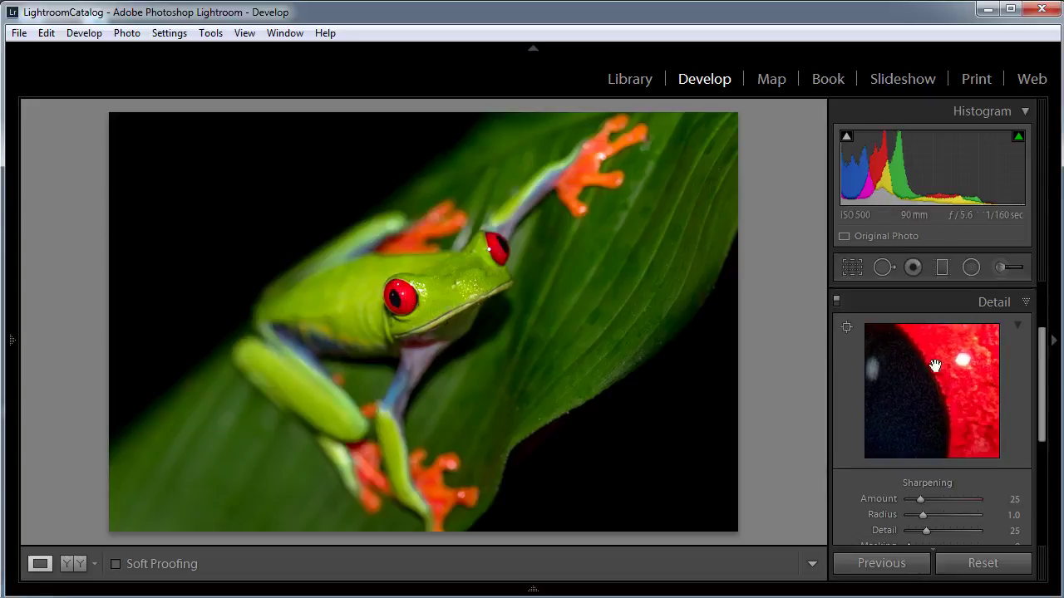
Set the sharpening Amount to 96 and the Masking to 80, previewing the mask so that only the frog's edges are sharpened.
scroll(1045, 397, "down", 1)
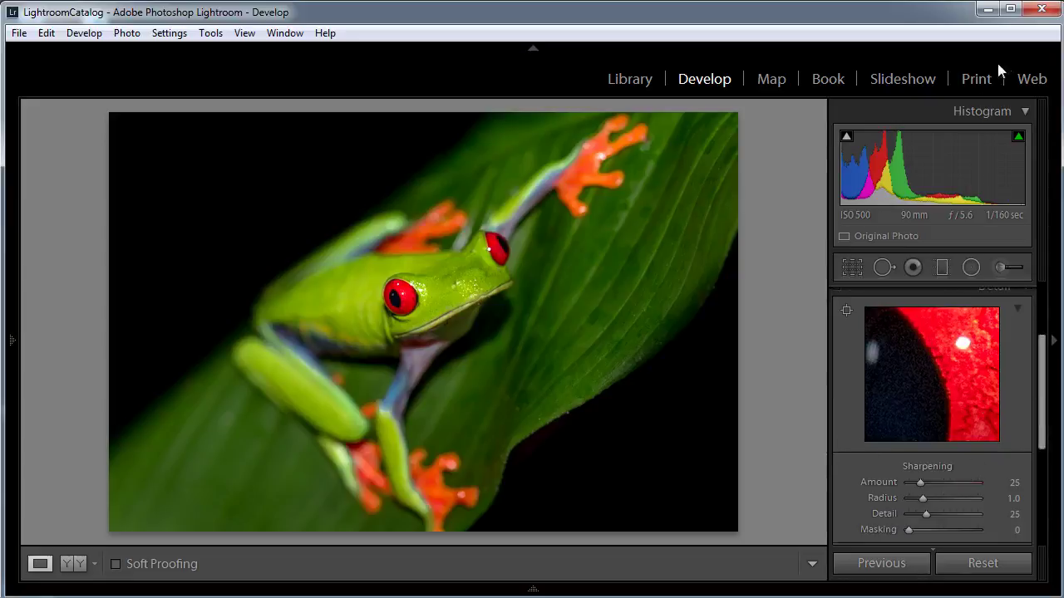
left_click(1027, 114)
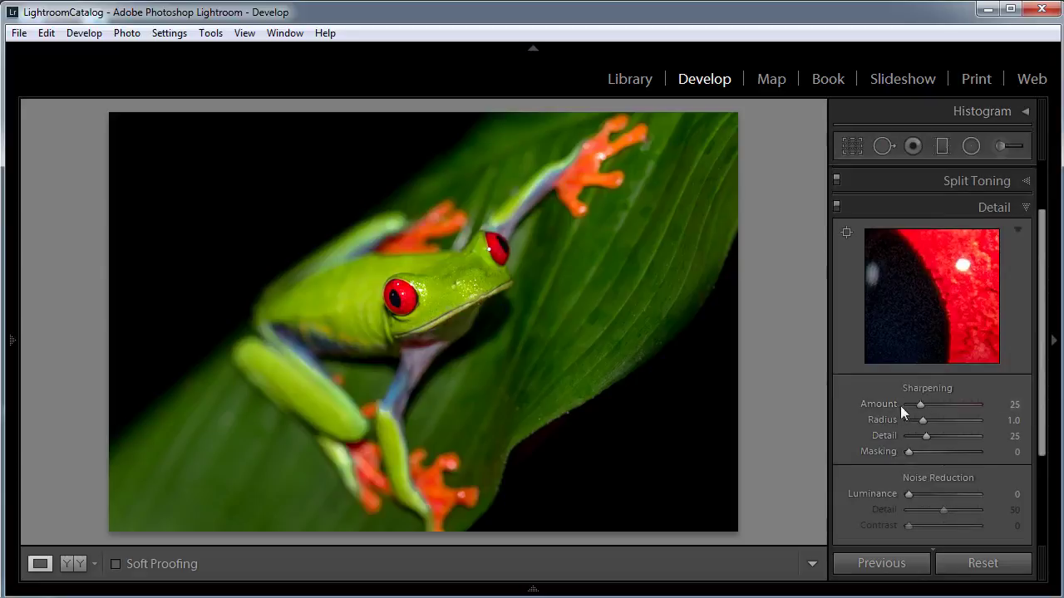
left_click_drag(919, 405, 953, 403)
left_click_drag(905, 451, 964, 453)
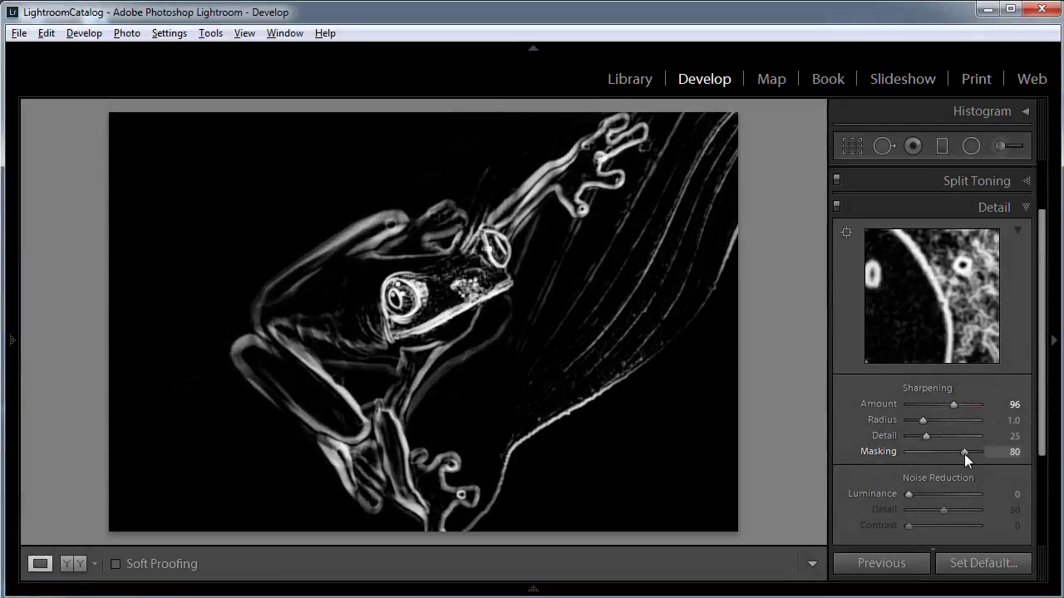
left_click_drag(964, 454, 964, 454)
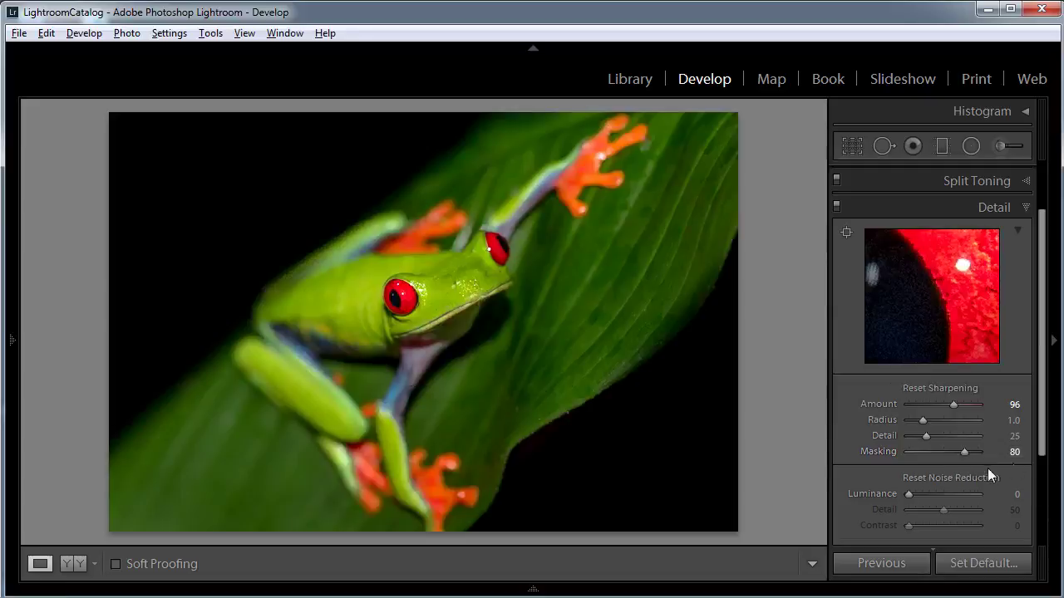
key("alt")
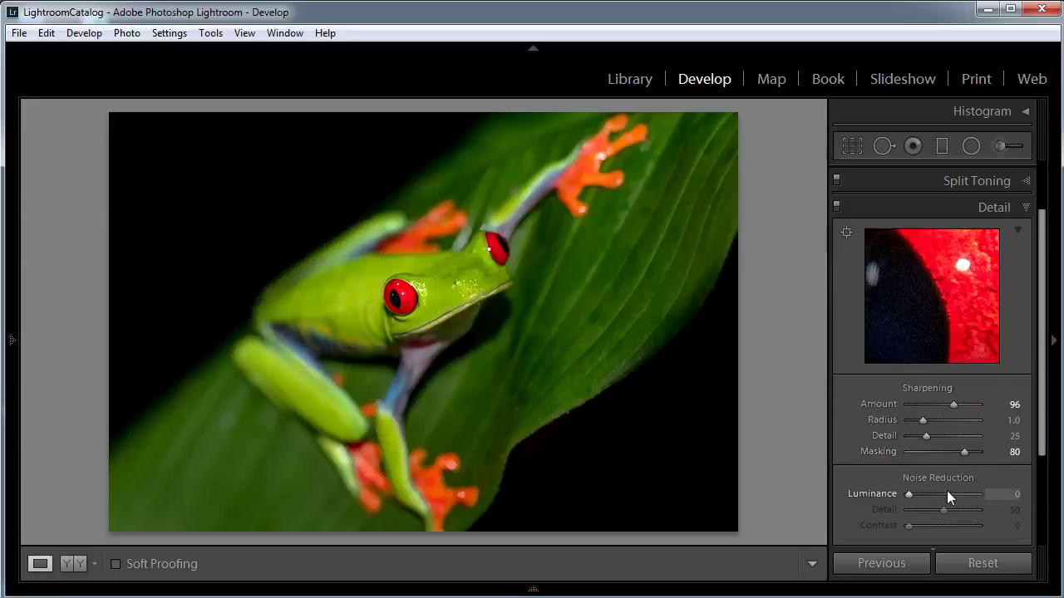
Check the photo's ISO speed and set the Luminance noise reduction to 15.
left_click(1020, 109)
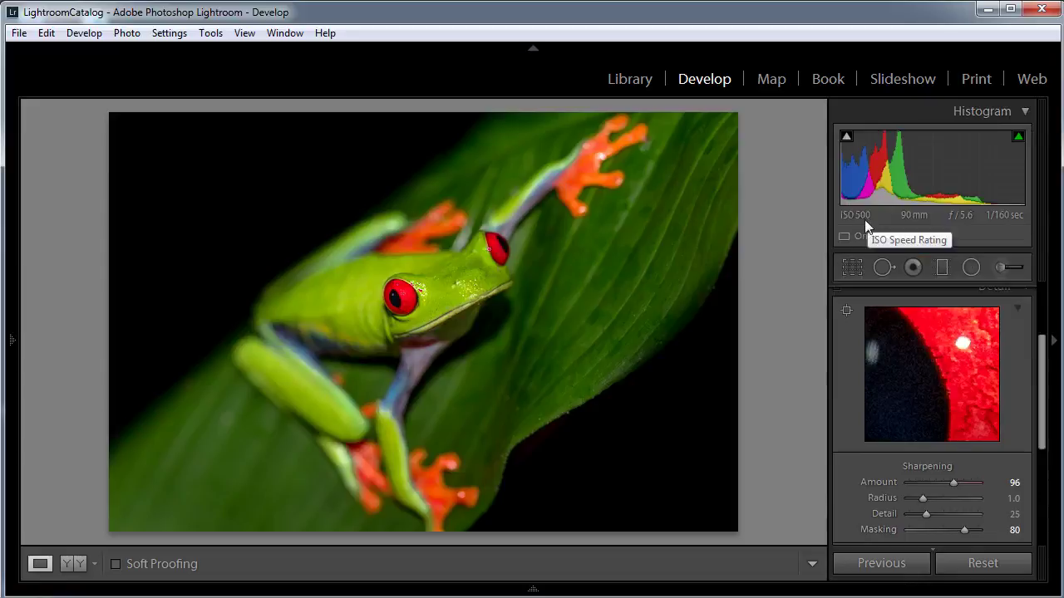
left_click(1025, 112)
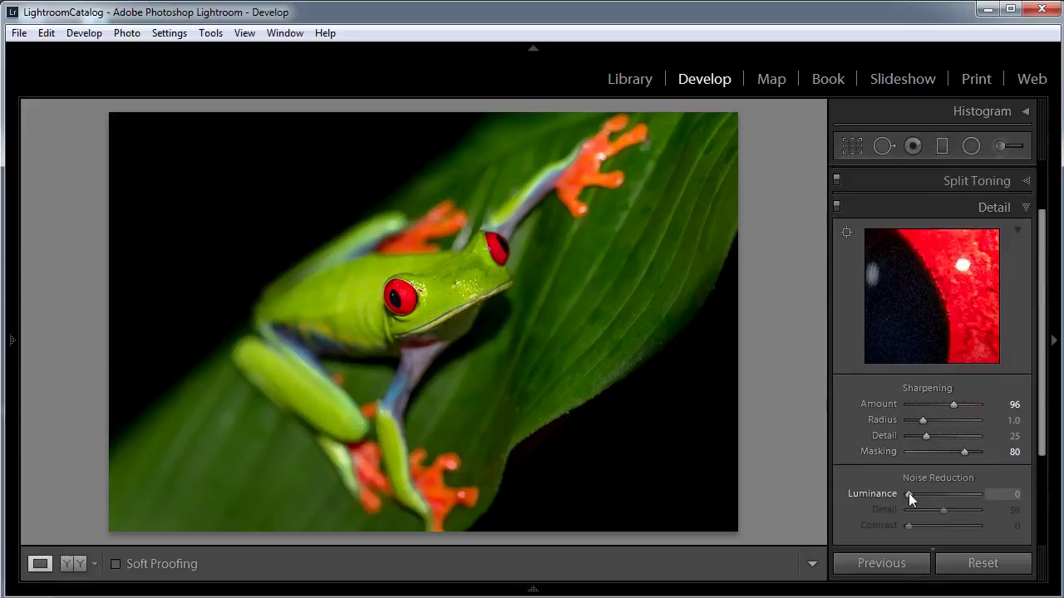
left_click_drag(908, 494, 917, 494)
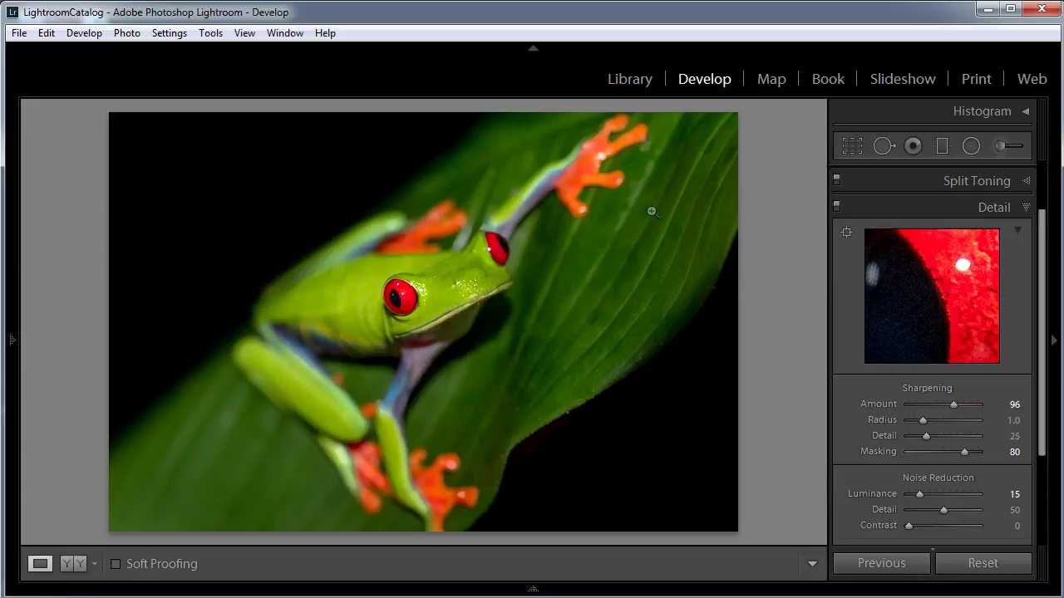
Set up a new radial filter with all effects reset, Sharpness at -100, Feather at 47 and the mask not inverted.
left_click(971, 146)
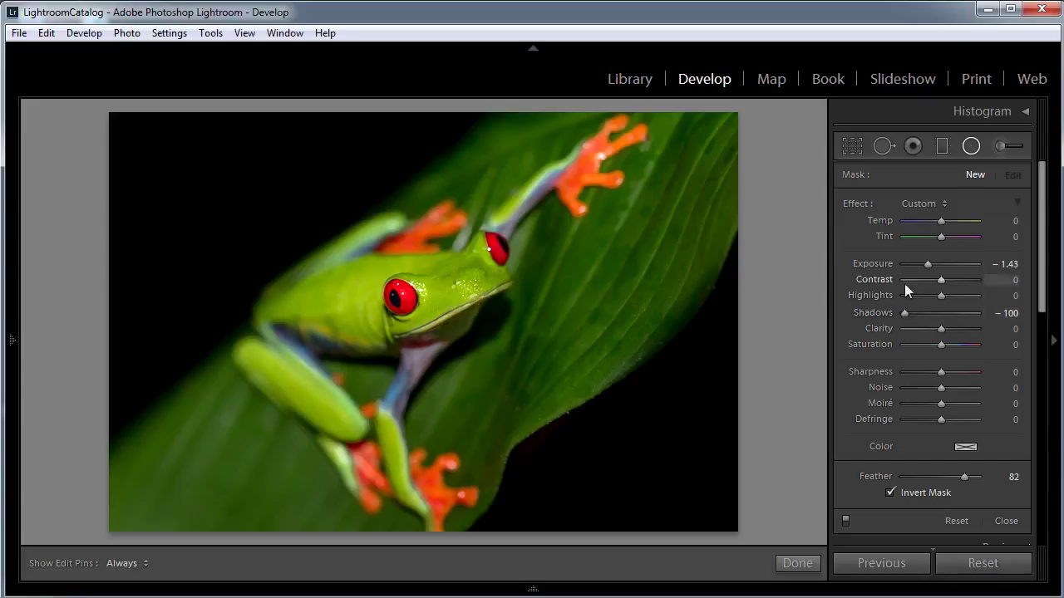
double_click(852, 202)
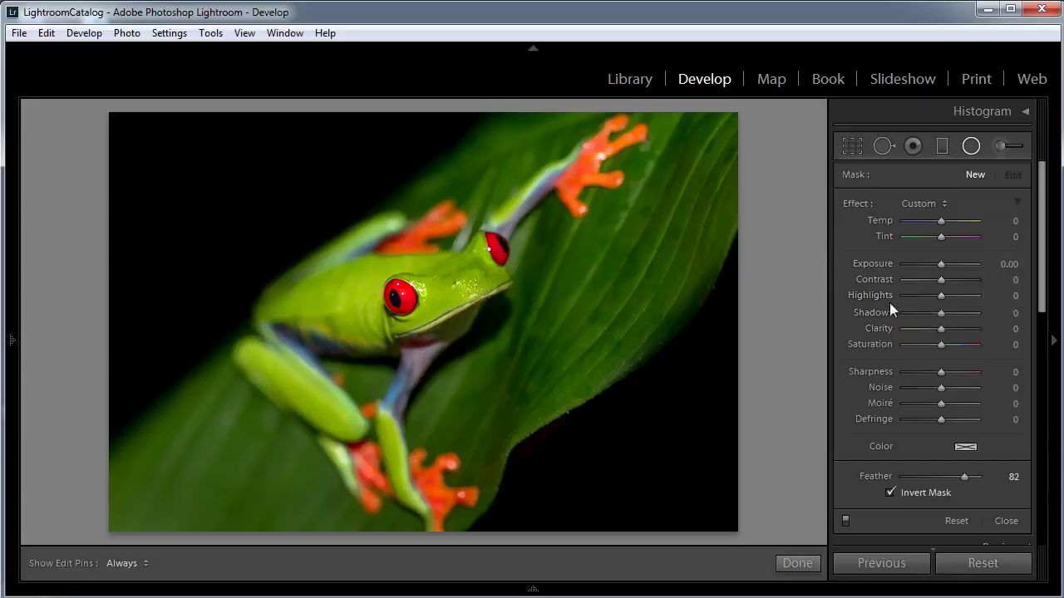
left_click_drag(942, 371, 858, 366)
left_click(889, 493)
left_click_drag(965, 476, 937, 478)
Draw an elliptical radial filter, center it on the frog's front eye and widen it to surround the head and body.
mouse_move(285, 230)
left_mouse_down()
mouse_move(324, 271)
mouse_move(391, 304)
mouse_move(417, 336)
left_mouse_up()
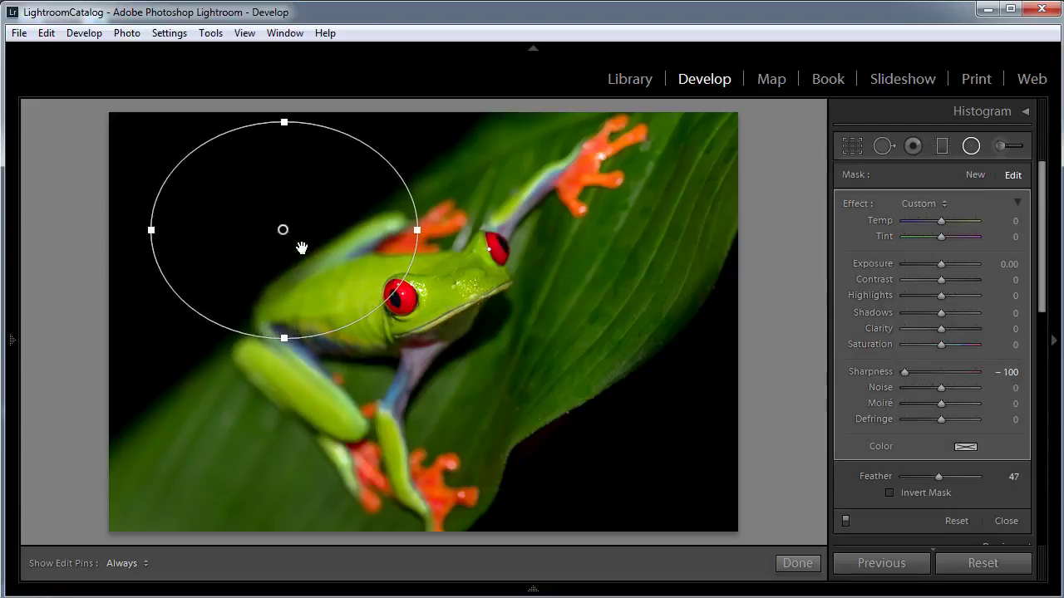
left_click_drag(284, 231, 396, 290)
left_click_drag(529, 290, 559, 288)
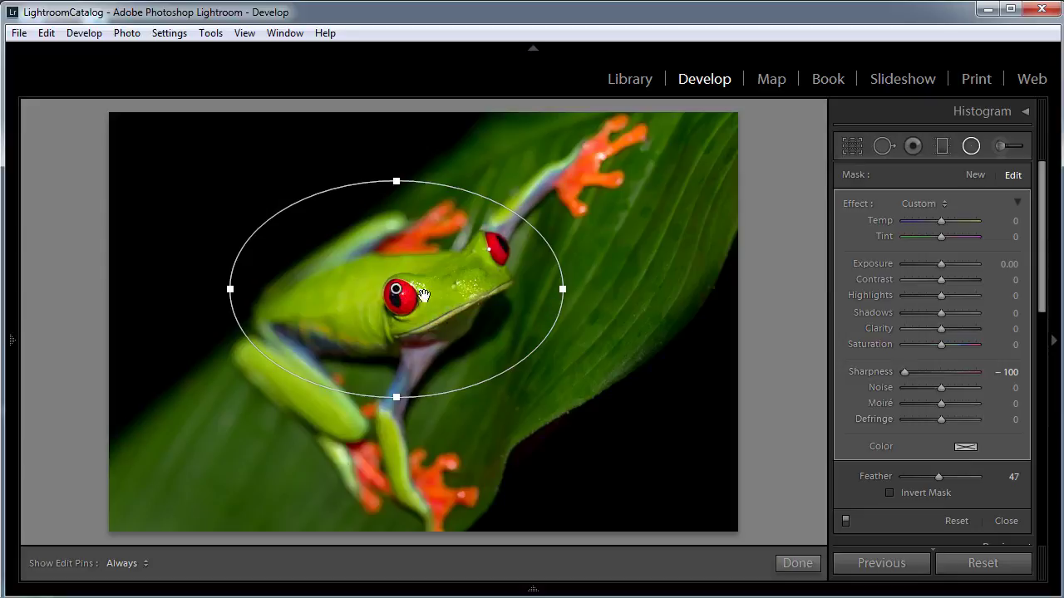
Duplicate the radial filter in place to strengthen the blur around the frog, and finish radial filter editing.
right_click(396, 288)
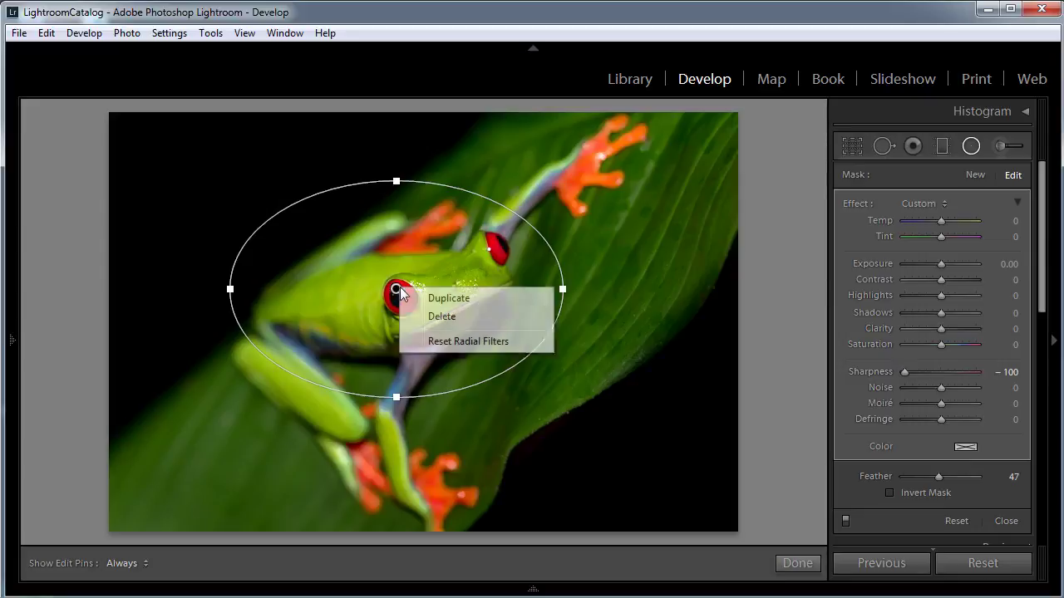
left_click(443, 299)
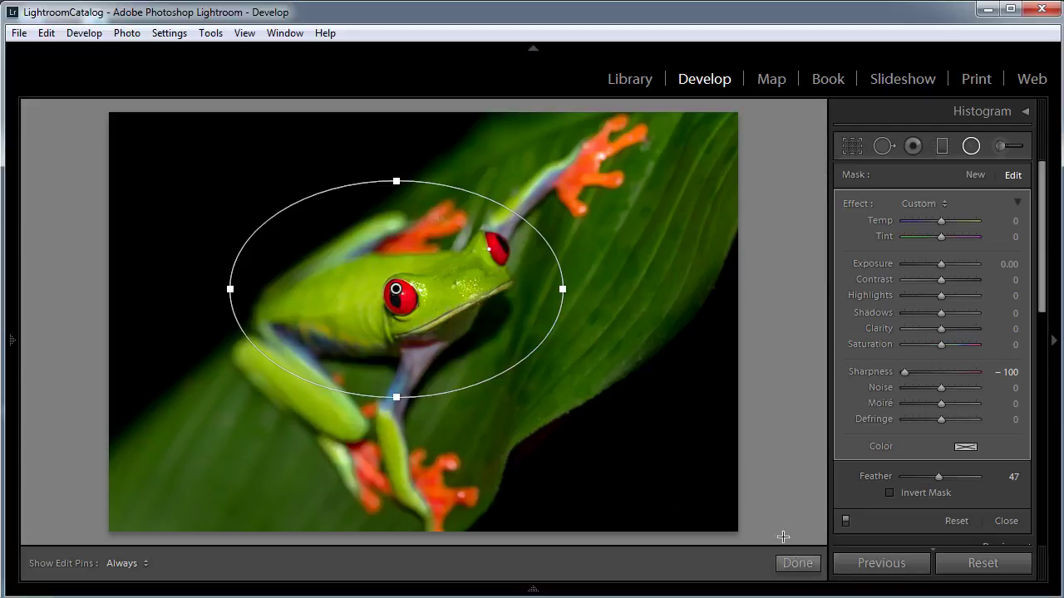
left_click(802, 568)
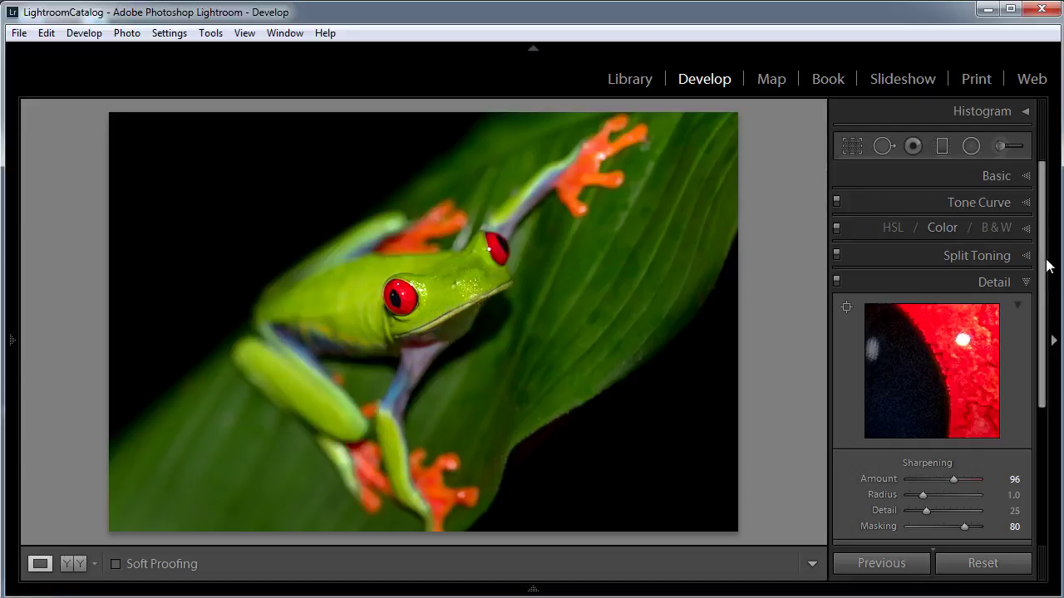
Add a dark post-crop vignette with an Amount of -40 and a Midpoint of 10.
scroll(1045, 264, "down", 1)
left_click_drag(1044, 264, 1051, 408)
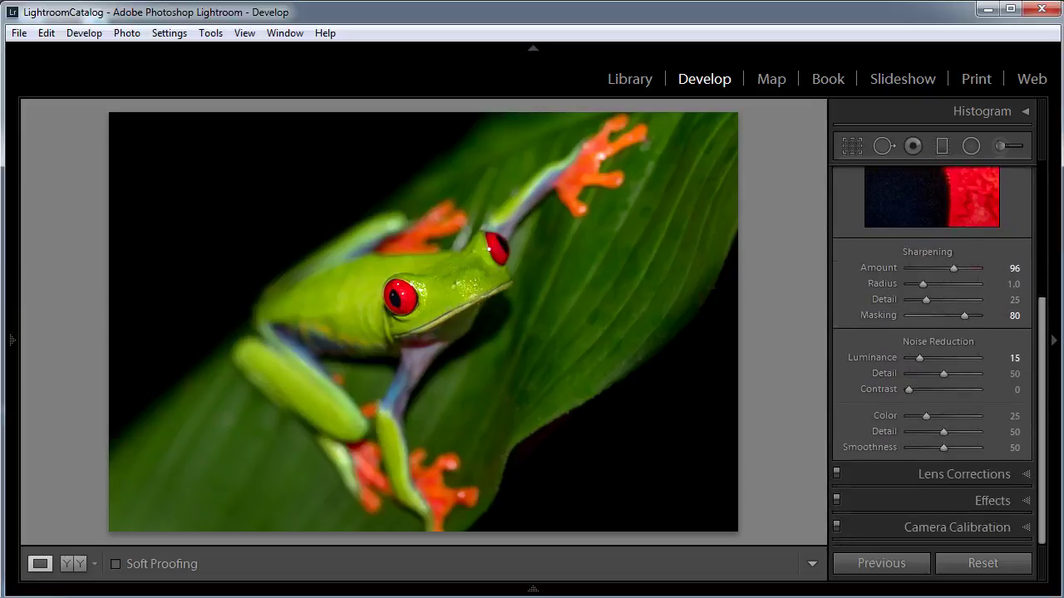
left_click(999, 501)
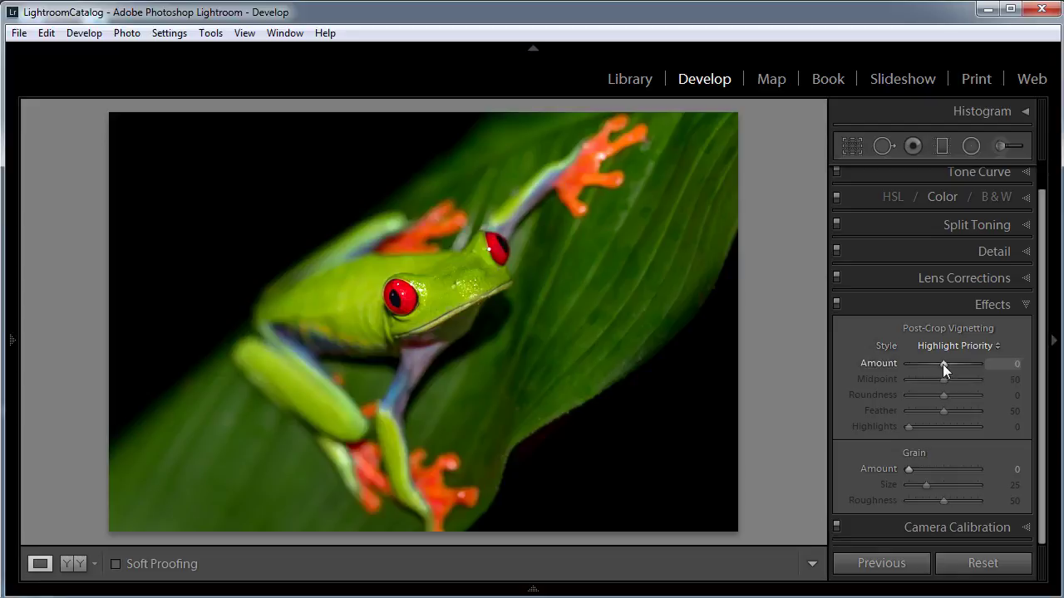
left_click_drag(942, 364, 928, 360)
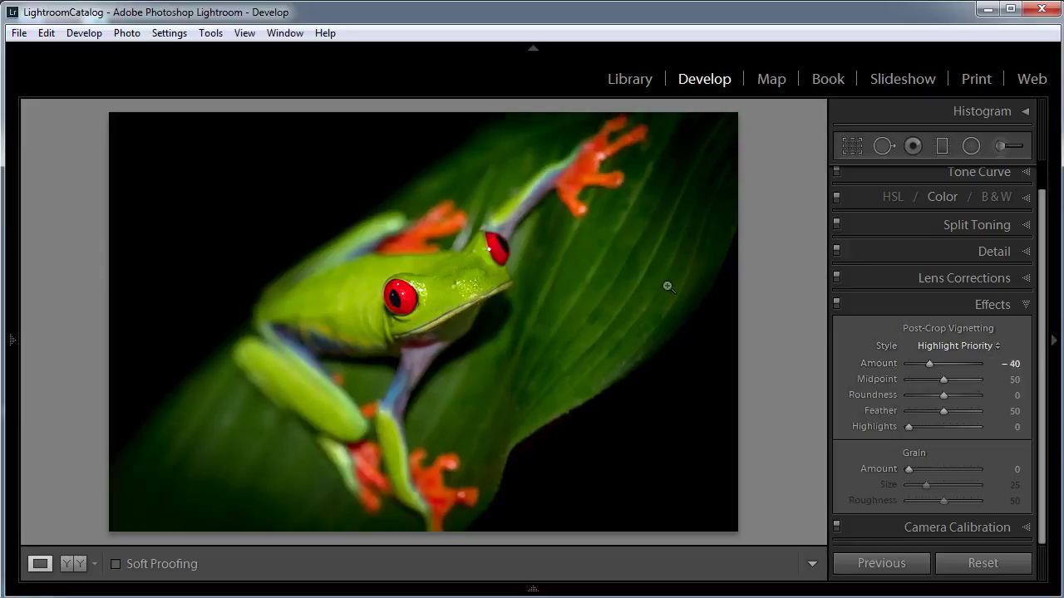
left_click_drag(943, 379, 916, 378)
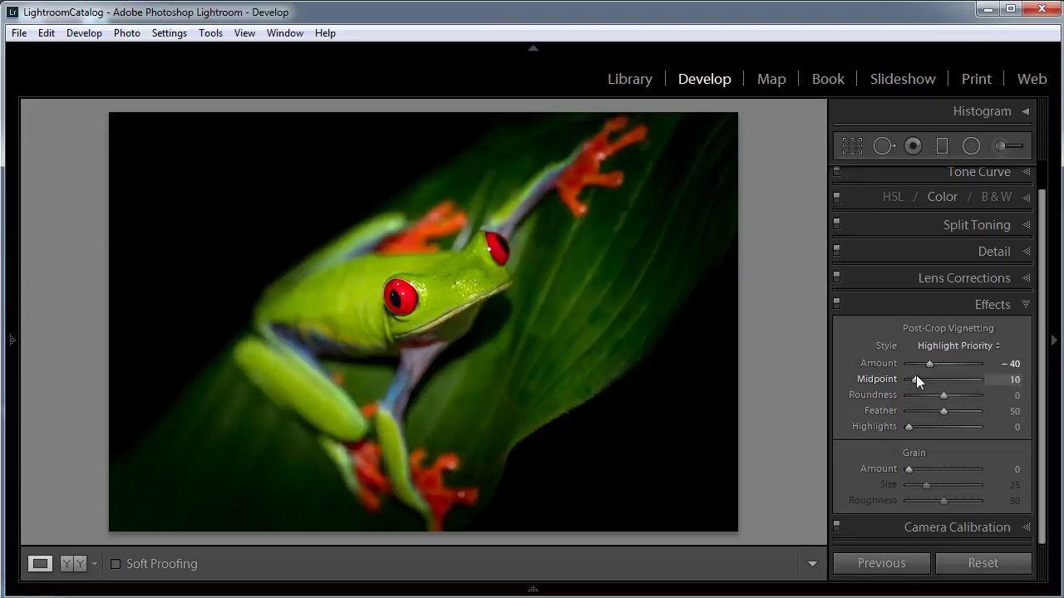
Set the vignette's Roundness to -50 and its Feather to 100, and compare the result with the original photo.
left_click_drag(941, 394, 915, 394)
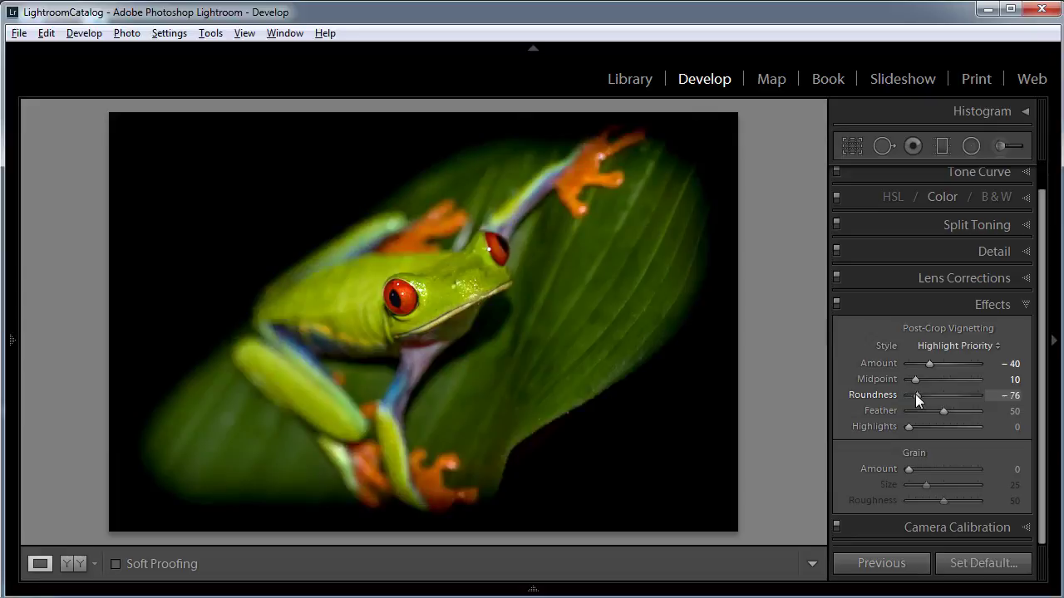
left_click_drag(915, 394, 924, 394)
key("alt")
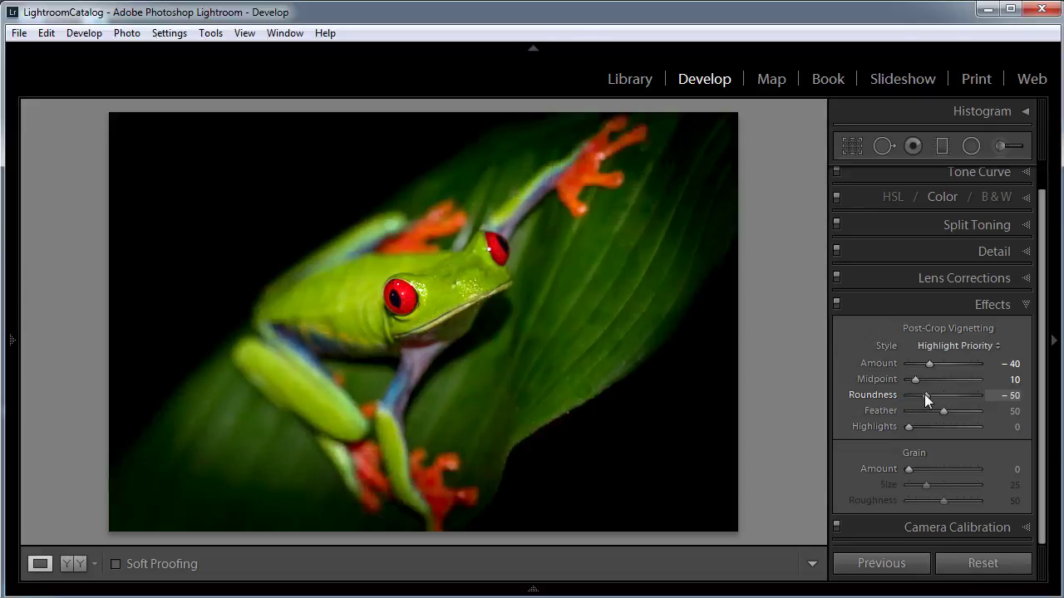
left_click_drag(943, 411, 992, 411)
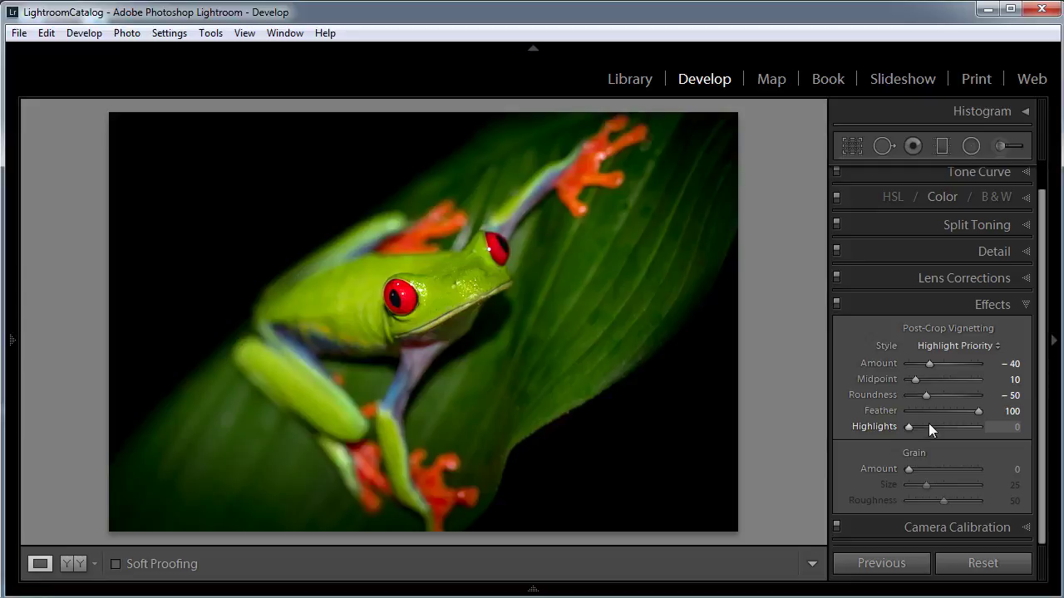
key("backslash")
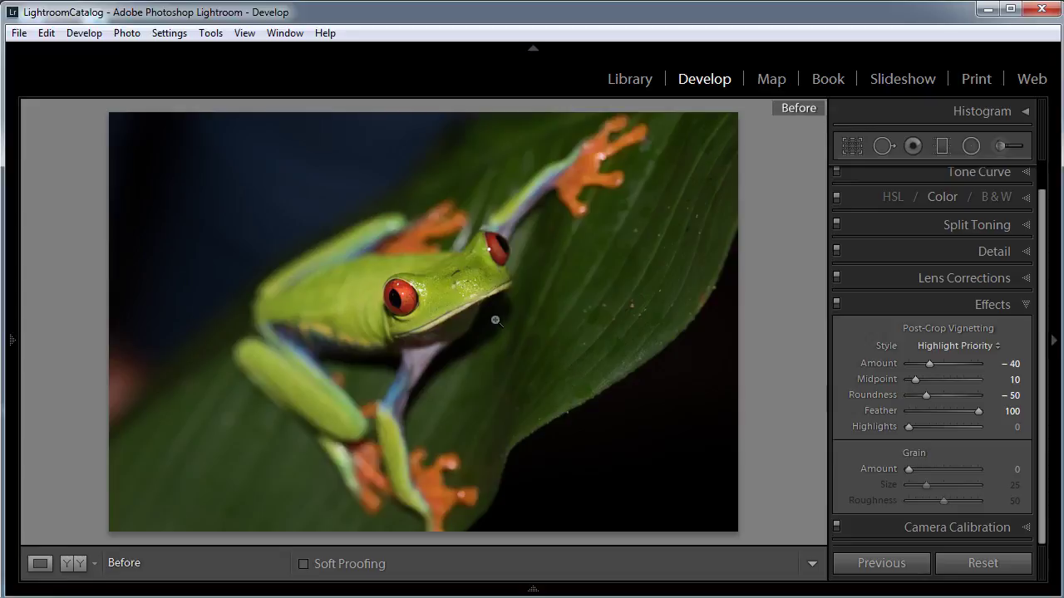
key("backslash")
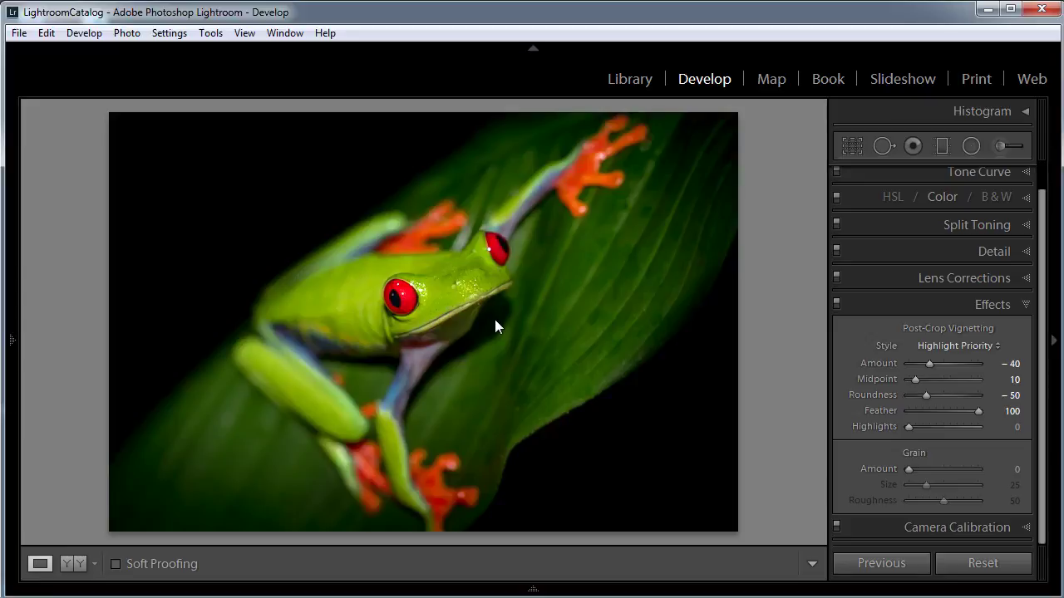
Start exporting the photo to the hard drive and give the file the custom name "tree frog edit".
left_click(19, 33)
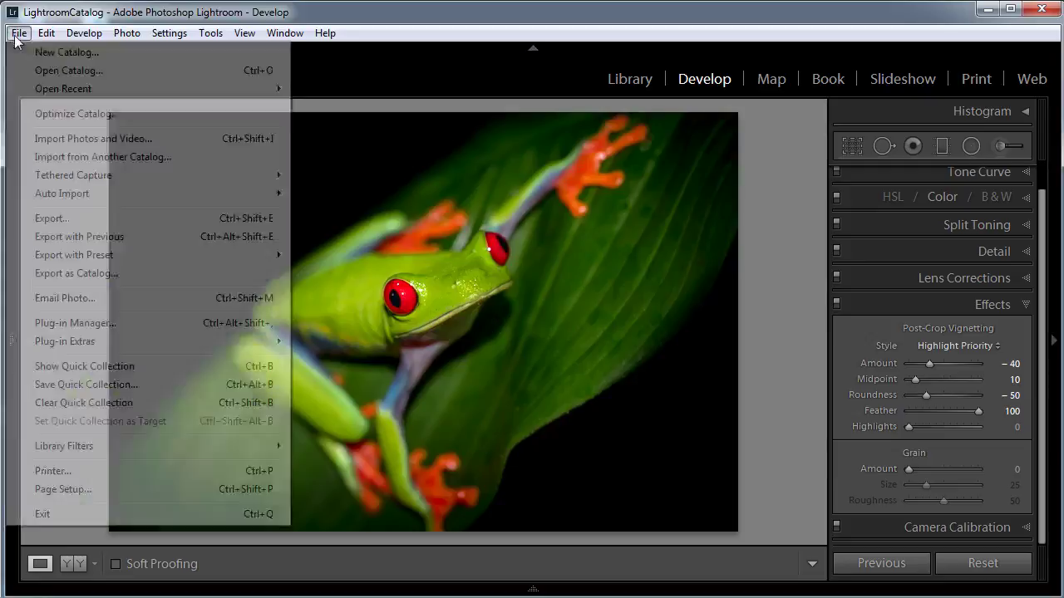
left_click(69, 218)
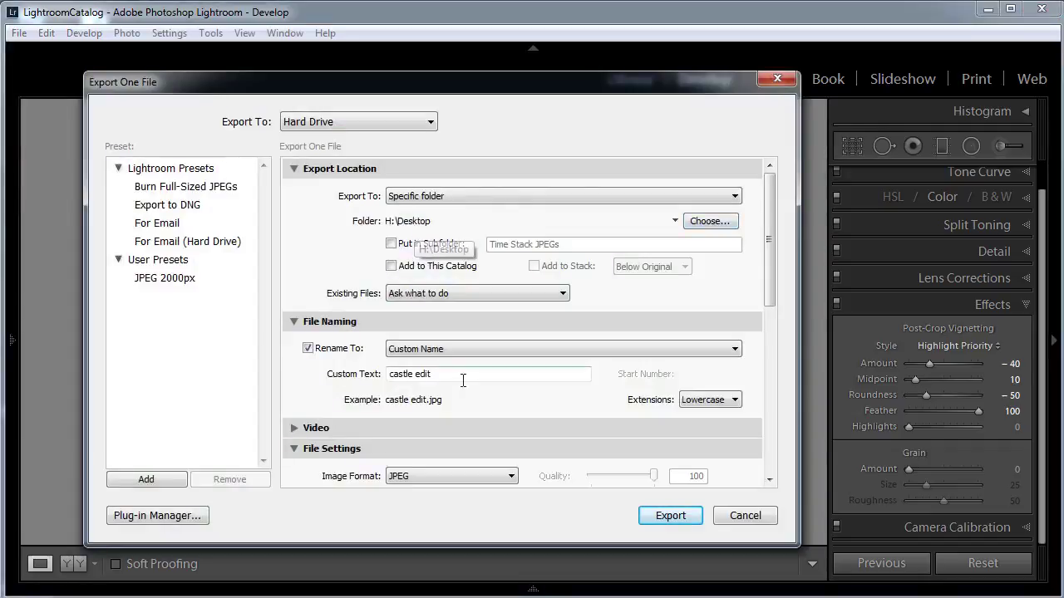
left_click_drag(445, 376, 352, 379)
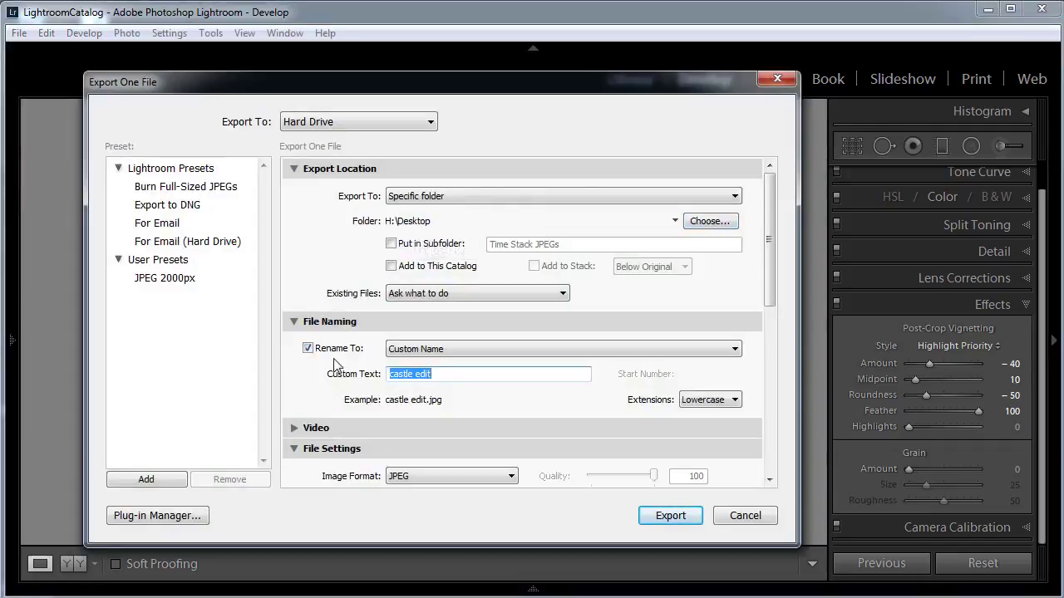
type("tree frog edit")
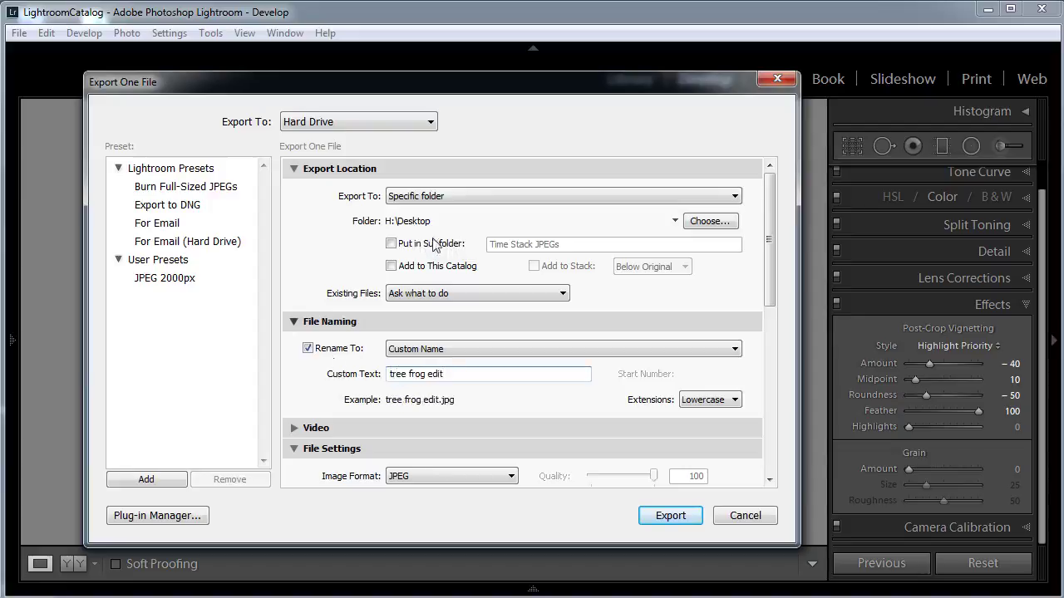
Export the photo as a JPEG with Quality 88 and no file size limit.
left_click_drag(769, 204, 773, 258)
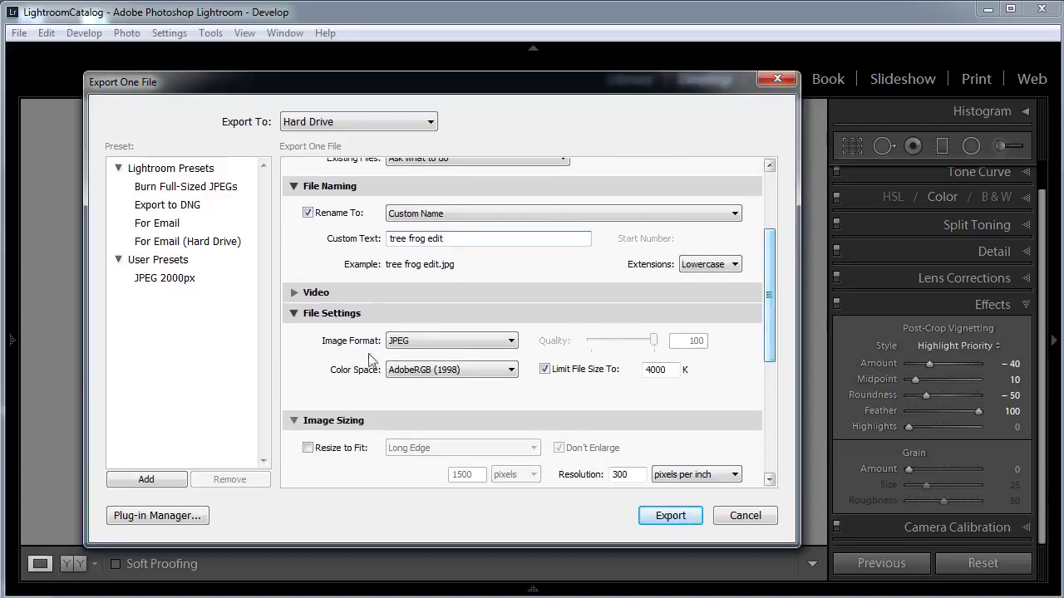
left_click(499, 341)
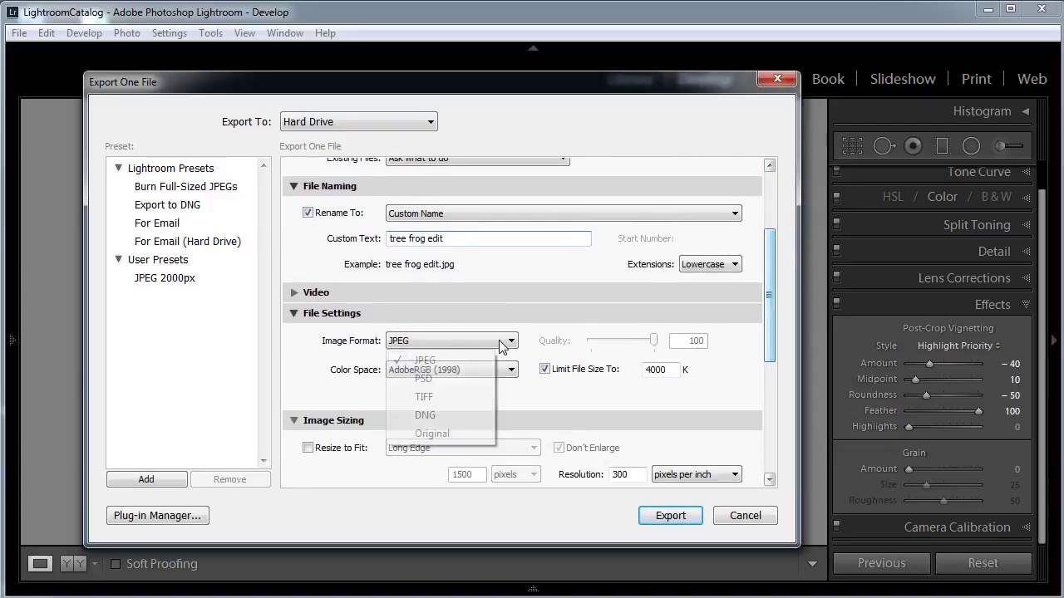
left_click(461, 365)
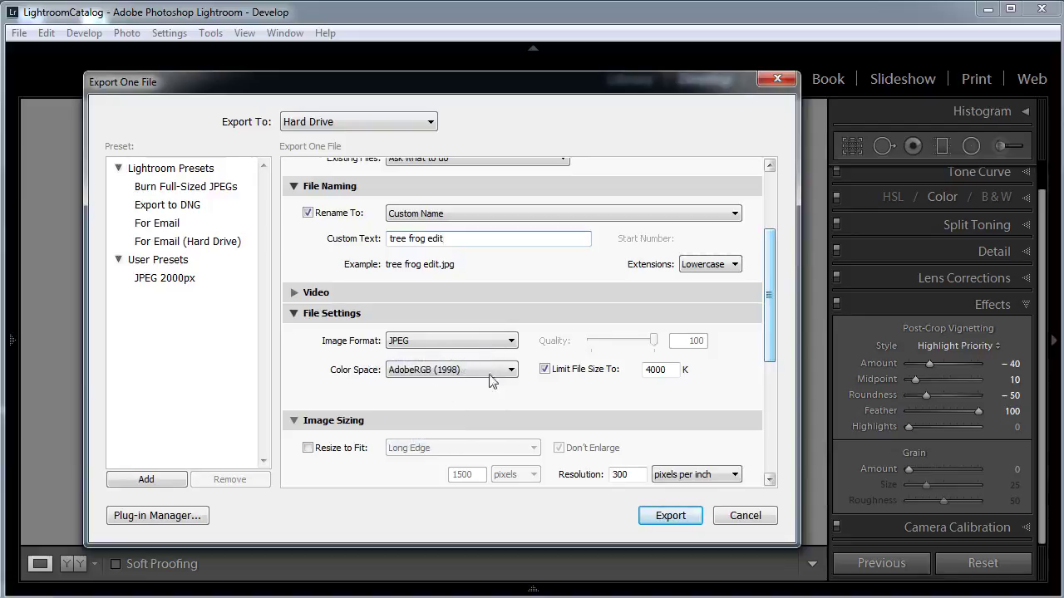
left_click(544, 369)
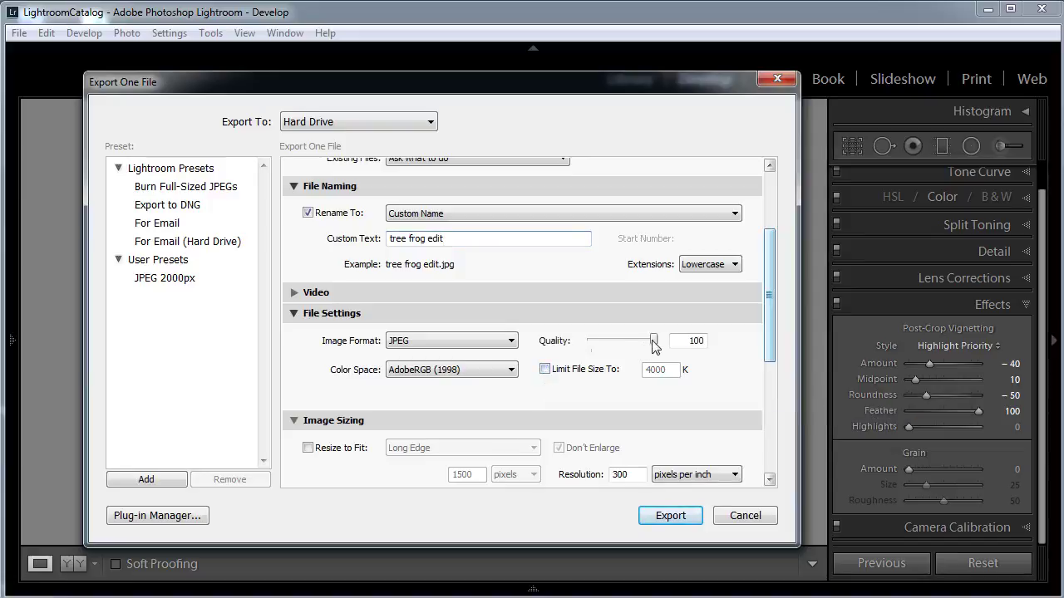
left_click_drag(654, 342, 644, 338)
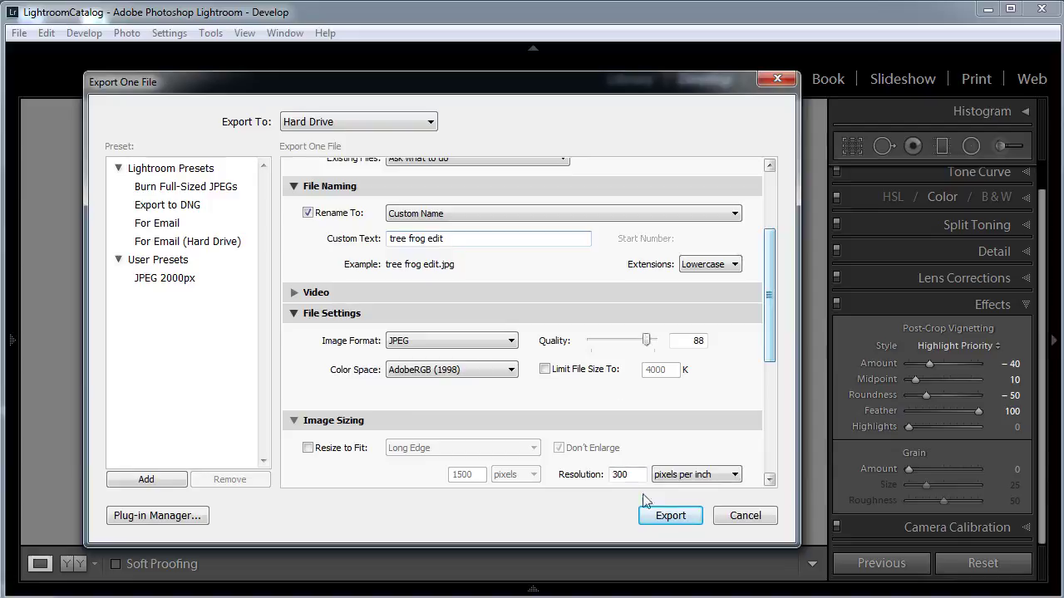
left_click(671, 518)
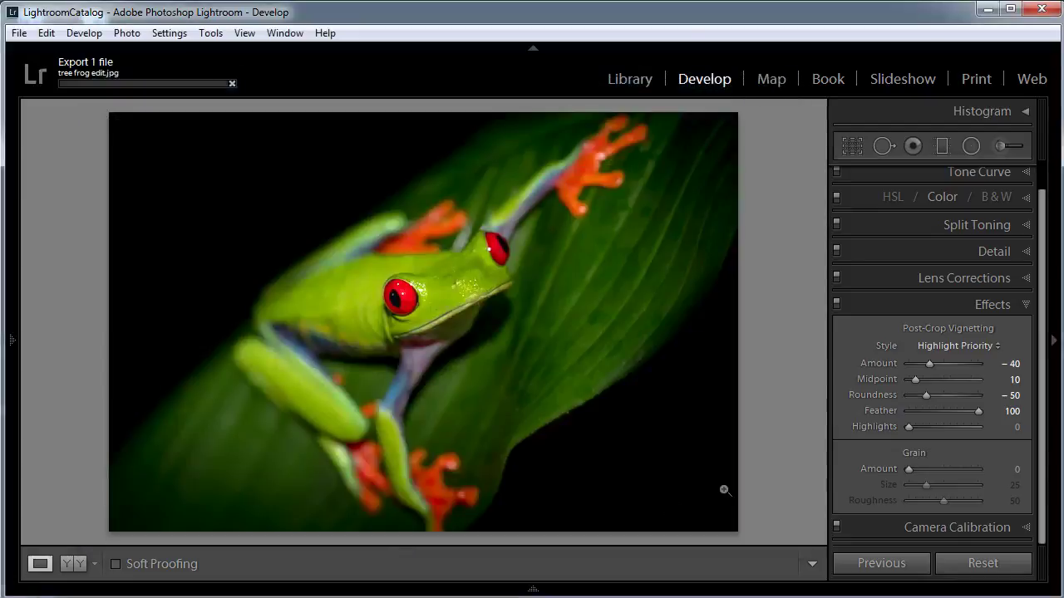